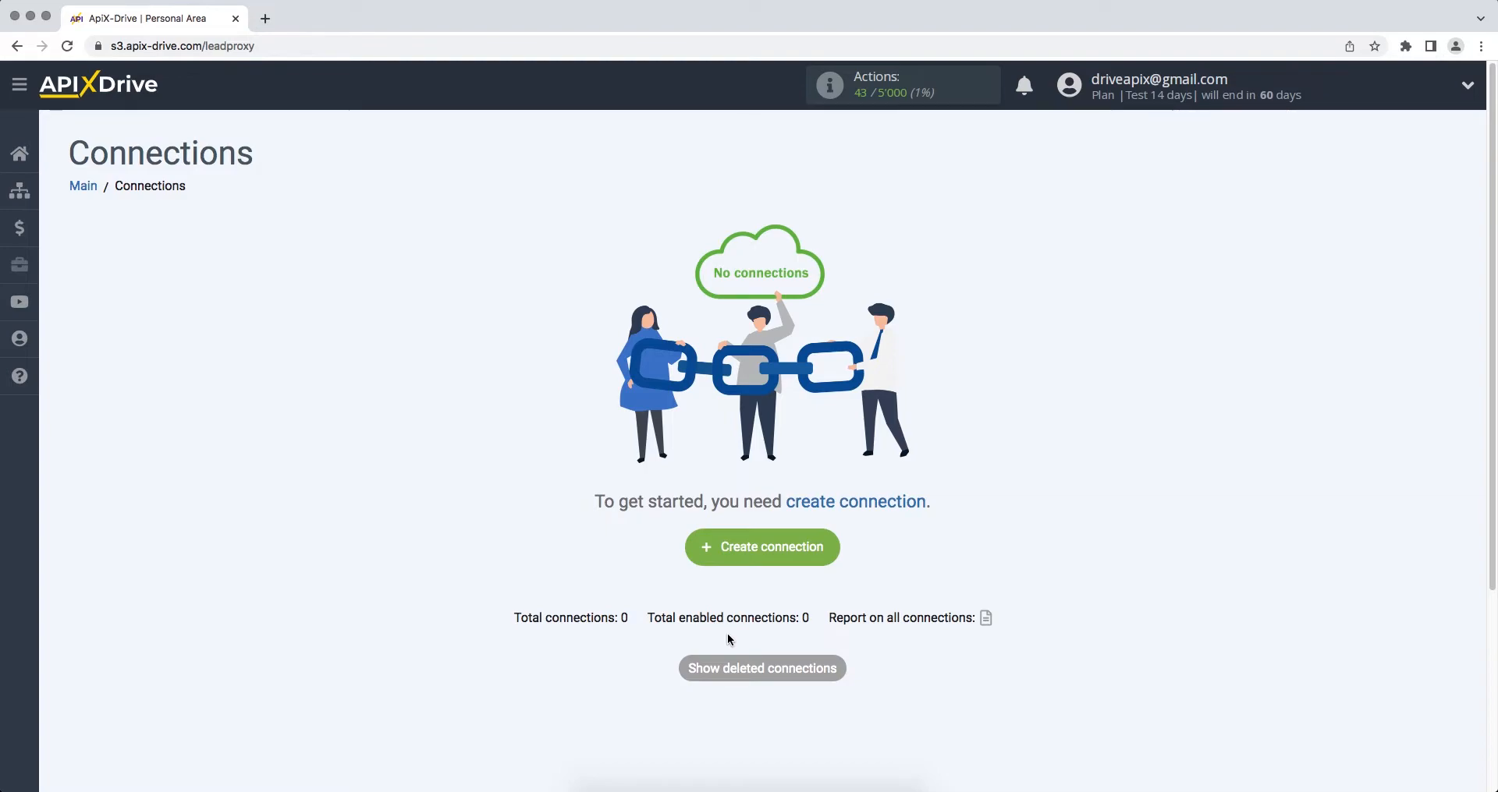
Step: Create a new connection and choose Salesforce CRM as the data source system
{"action": "left_click", "coordinate": [702, 558]}
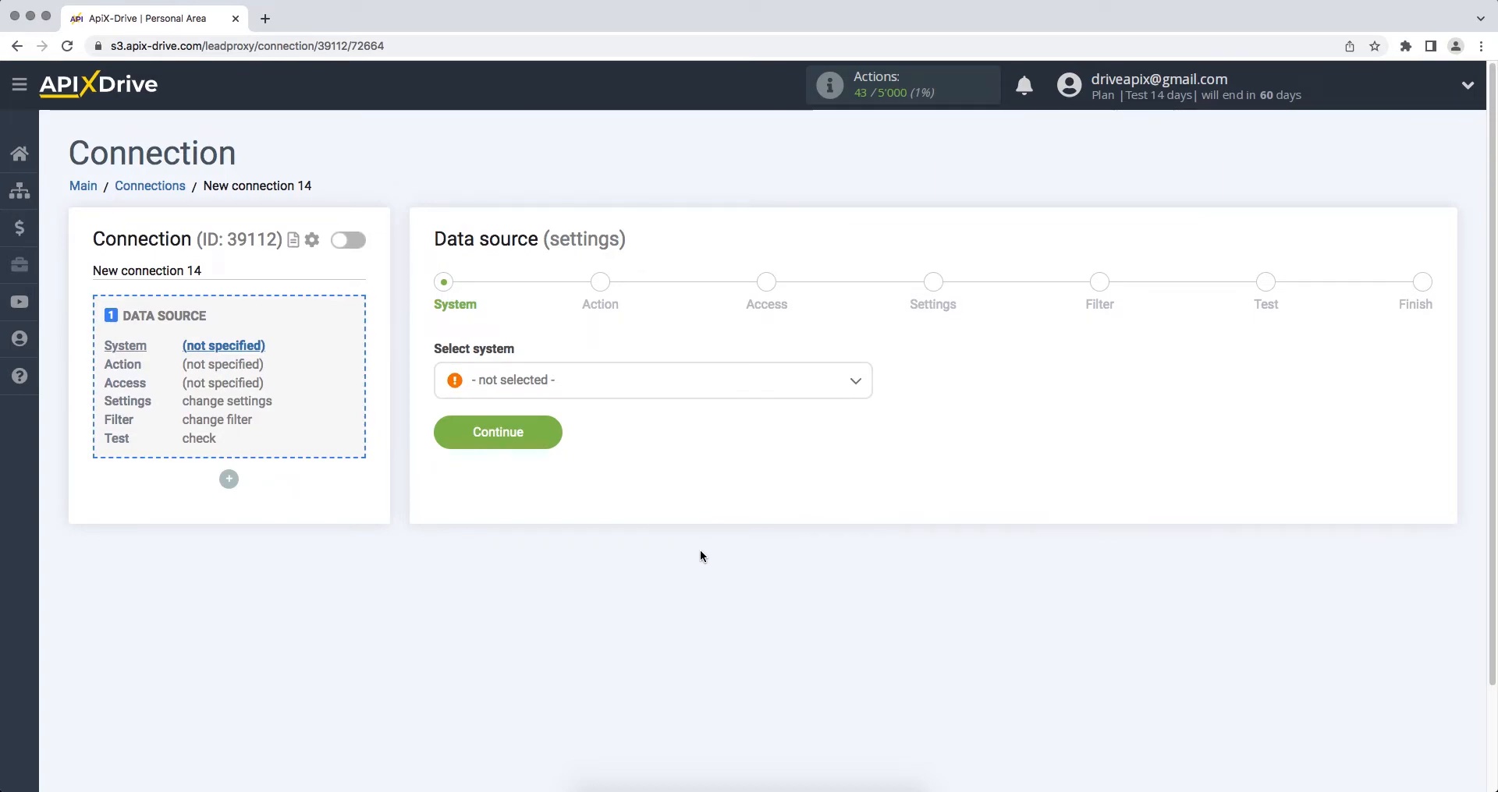
{"action": "left_click", "coordinate": [674, 393]}
{"action": "left_click_drag", "start_coordinate": [862, 408], "coordinate": [871, 582]}
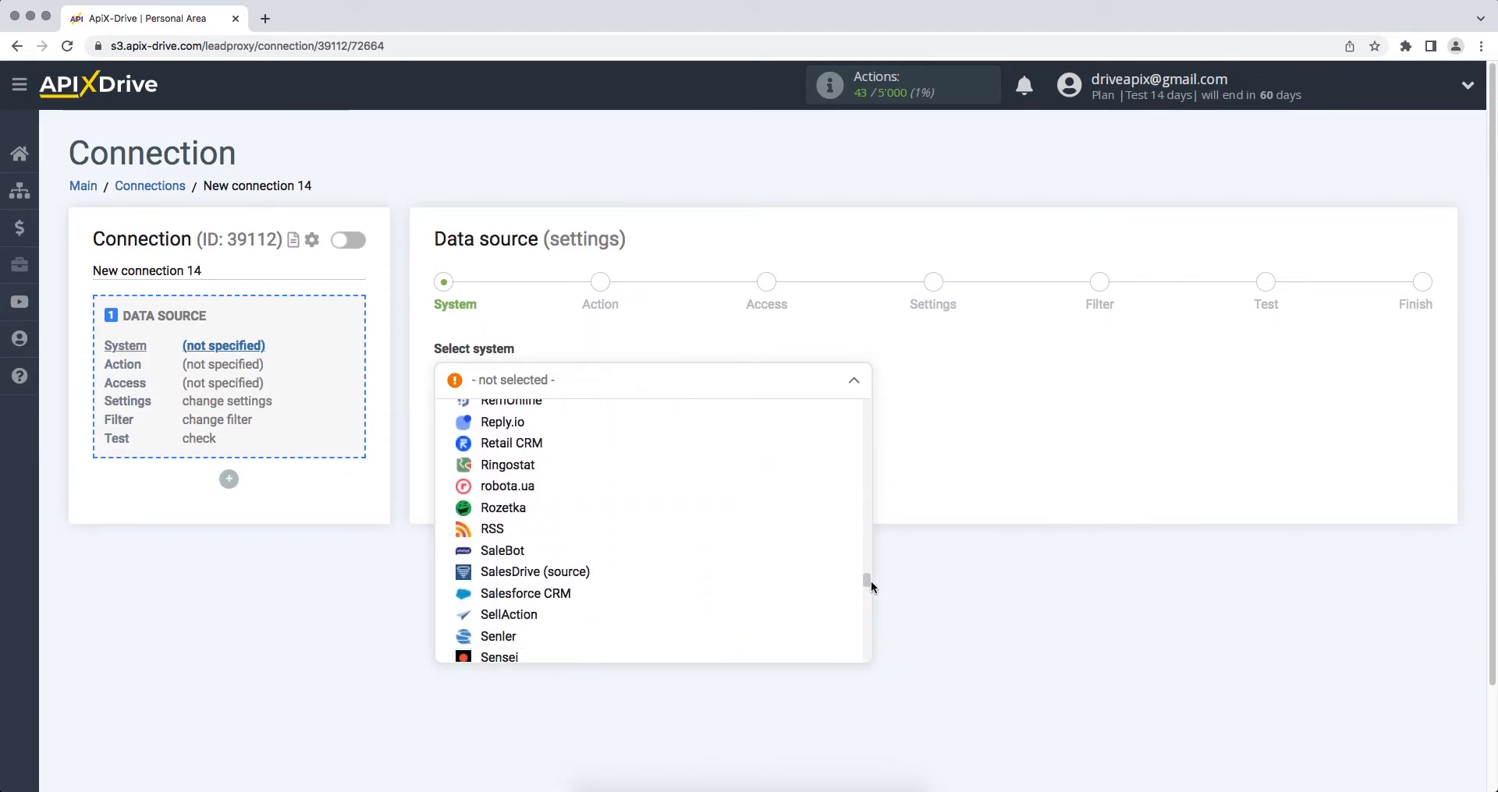
{"action": "left_click", "coordinate": [685, 551]}
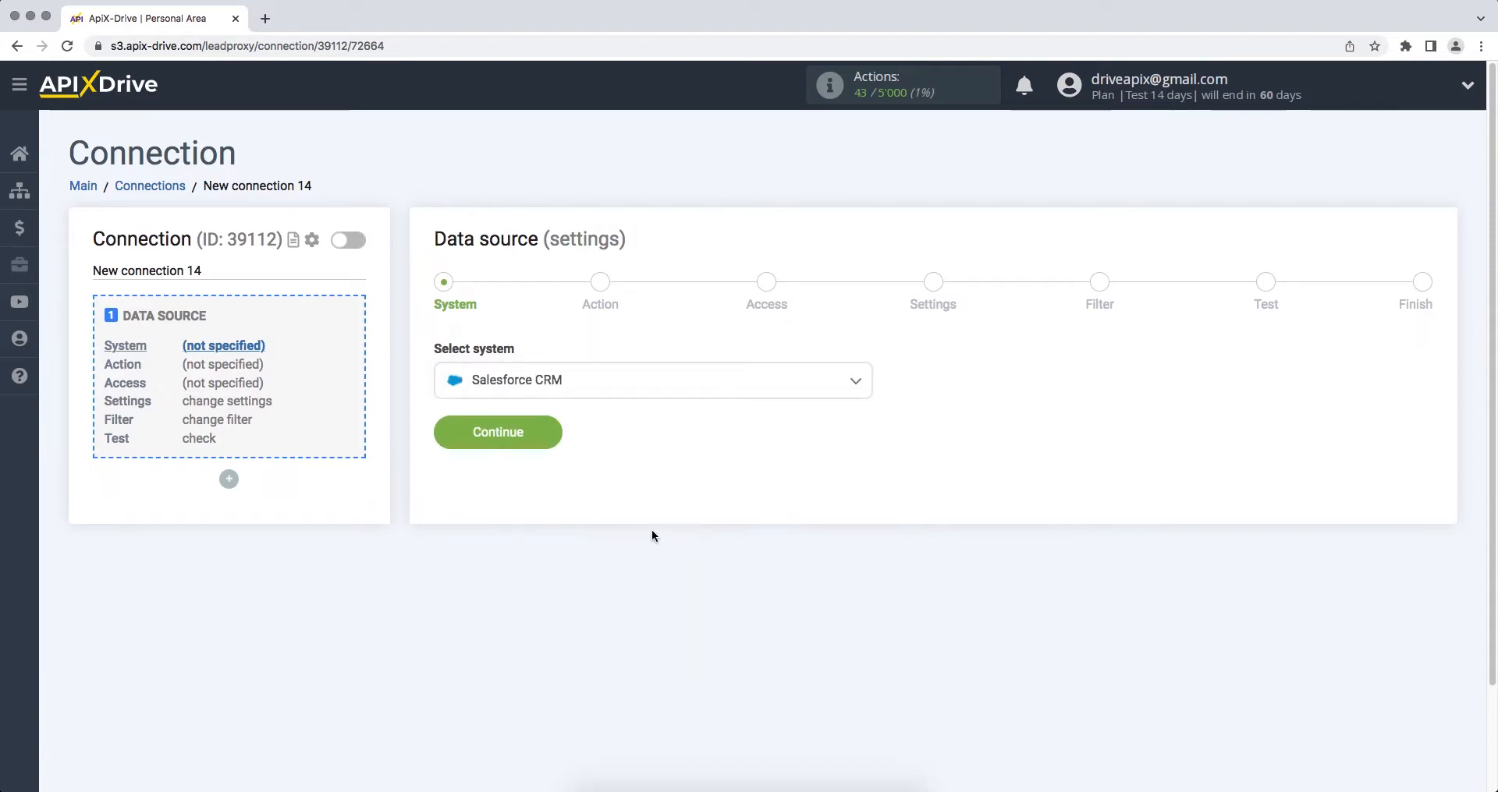
{"action": "left_click", "coordinate": [440, 436]}
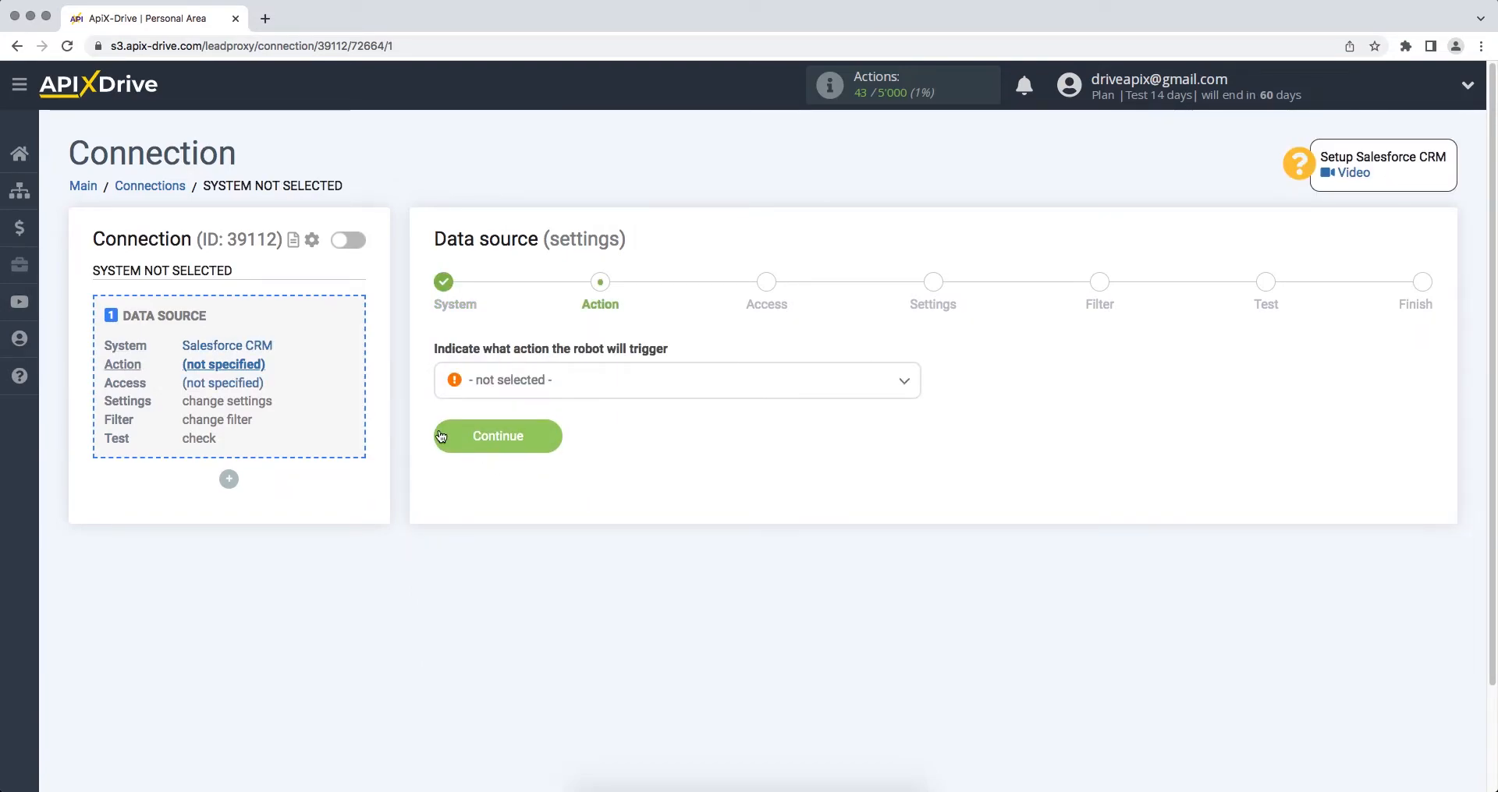
Step: Set the data source action to Get Leads (new) and continue
{"action": "left_click", "coordinate": [524, 383]}
{"action": "left_click_drag", "start_coordinate": [914, 479], "coordinate": [914, 546]}
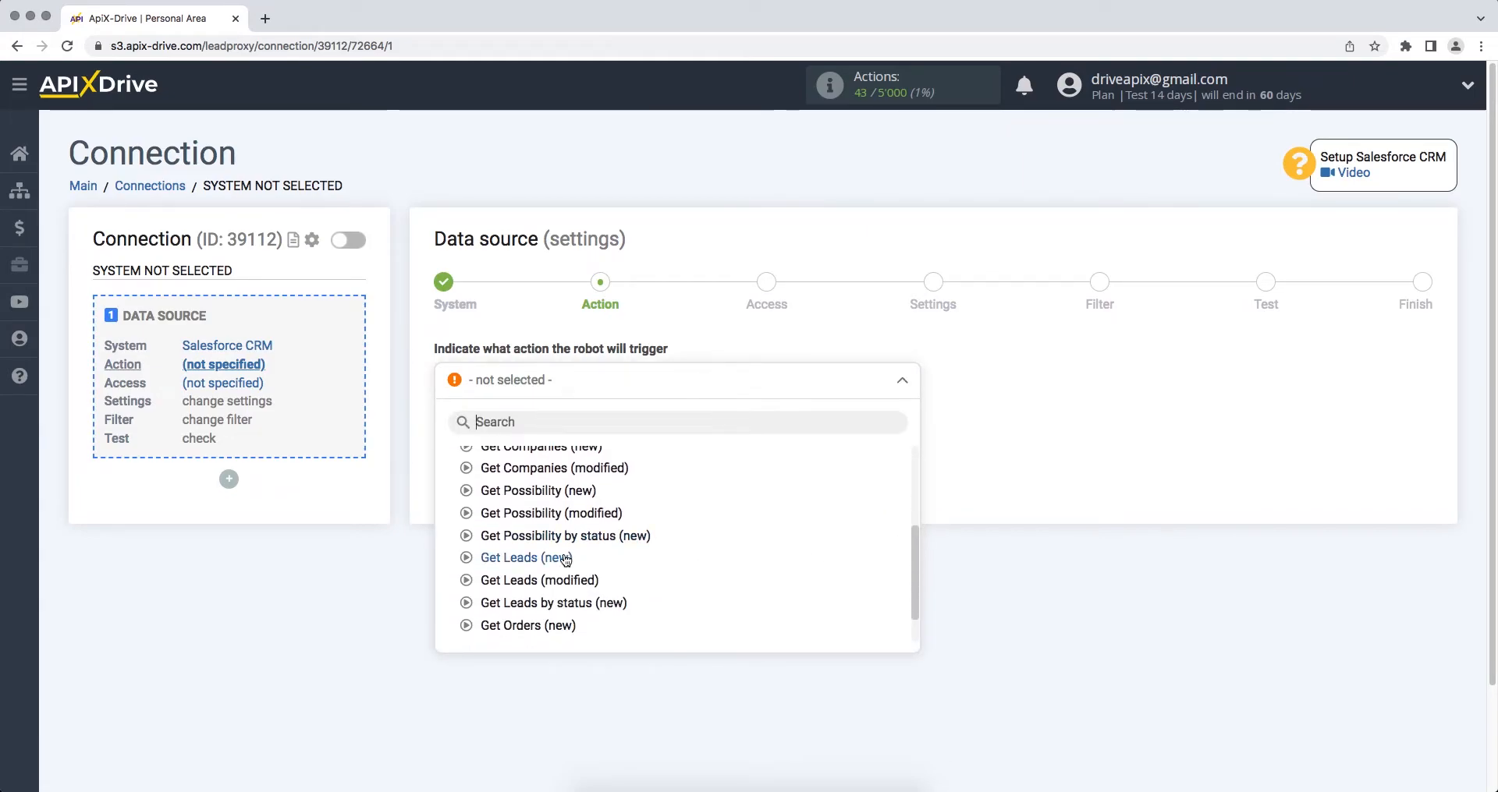
{"action": "left_click", "coordinate": [606, 564]}
{"action": "left_click", "coordinate": [442, 434]}
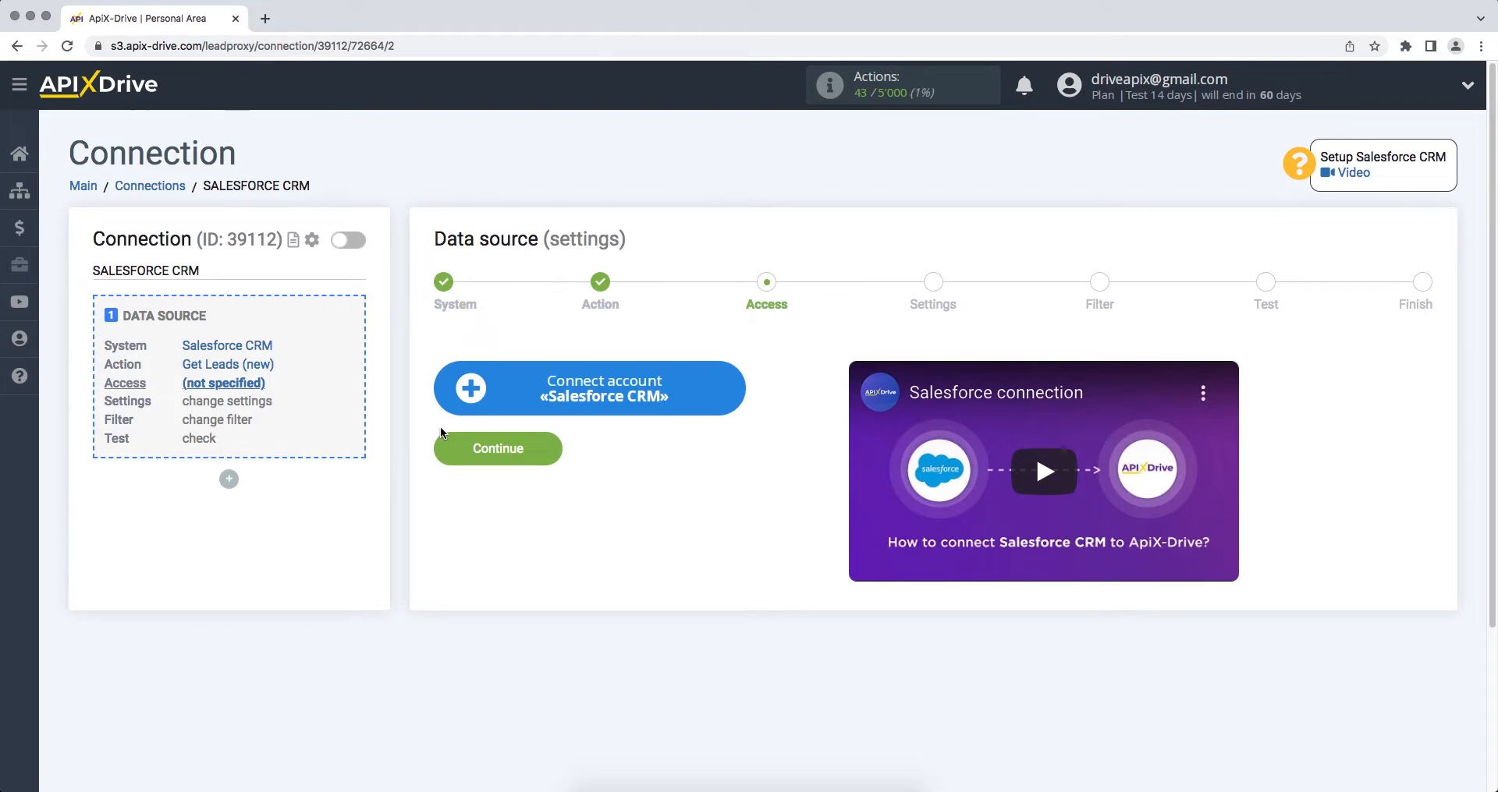
Step: Connect the Salesforce CRM account by logging in with the account username and password
{"action": "left_click", "coordinate": [470, 398]}
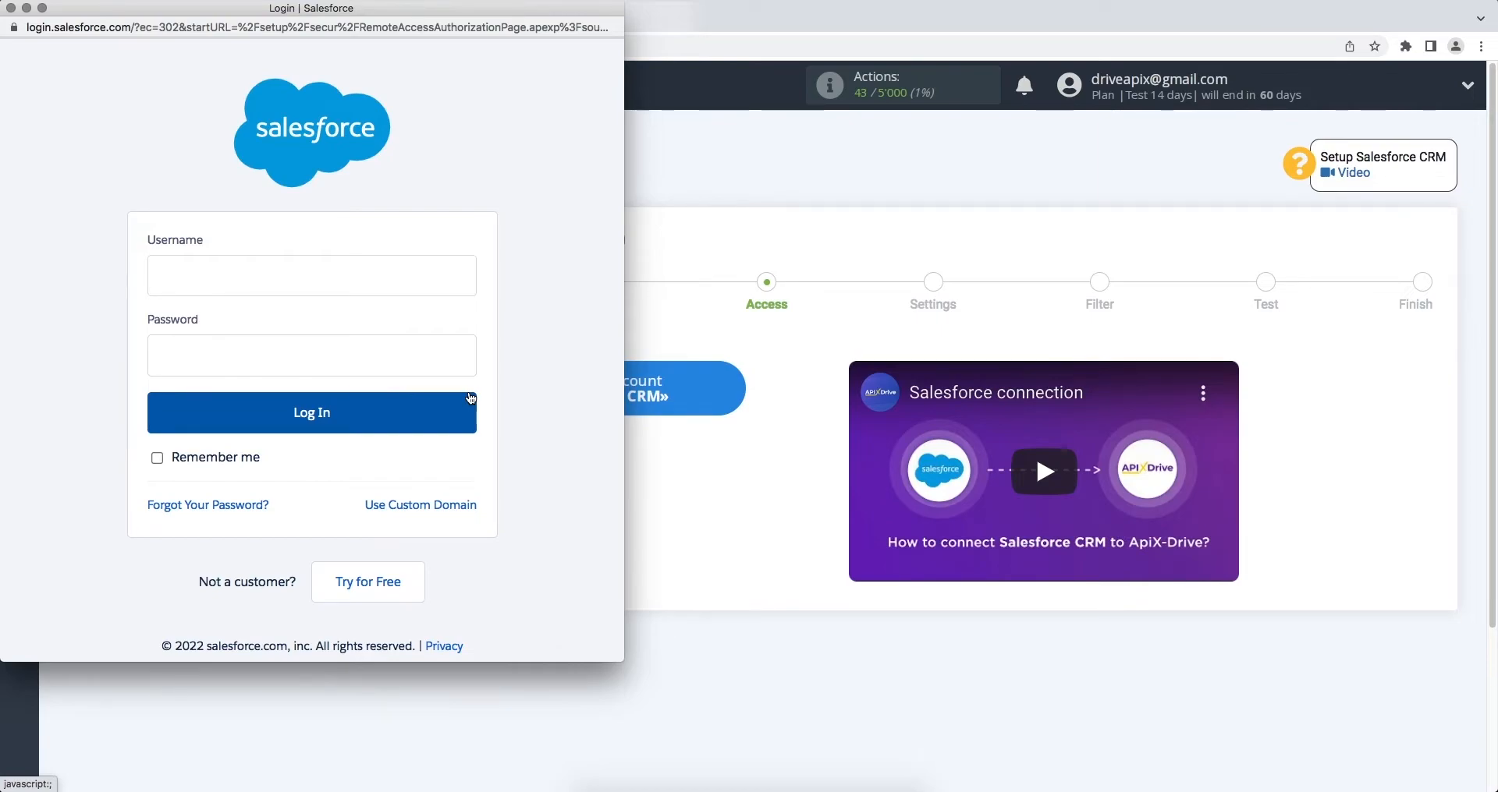
{"action": "left_click", "coordinate": [392, 280]}
{"action": "type", "text": "kxxxxxx"}
{"action": "type", "text": "xxxx@a"}
{"action": "type", "text": "pix-drive.com"}
{"action": "key", "text": "Tab"}
{"action": "type", "text": "xxxxxxxxxxx"}
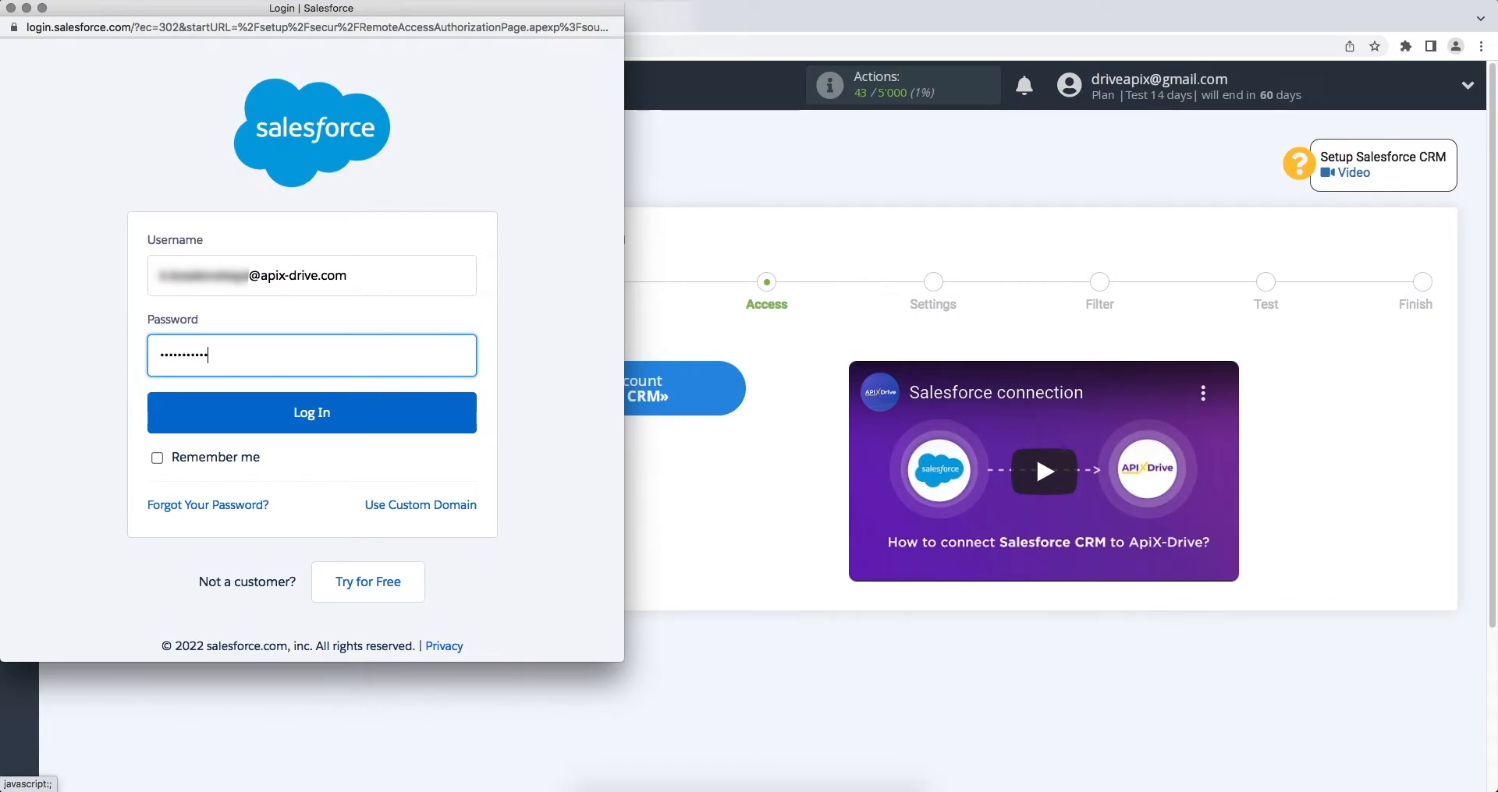
{"action": "left_click", "coordinate": [383, 397]}
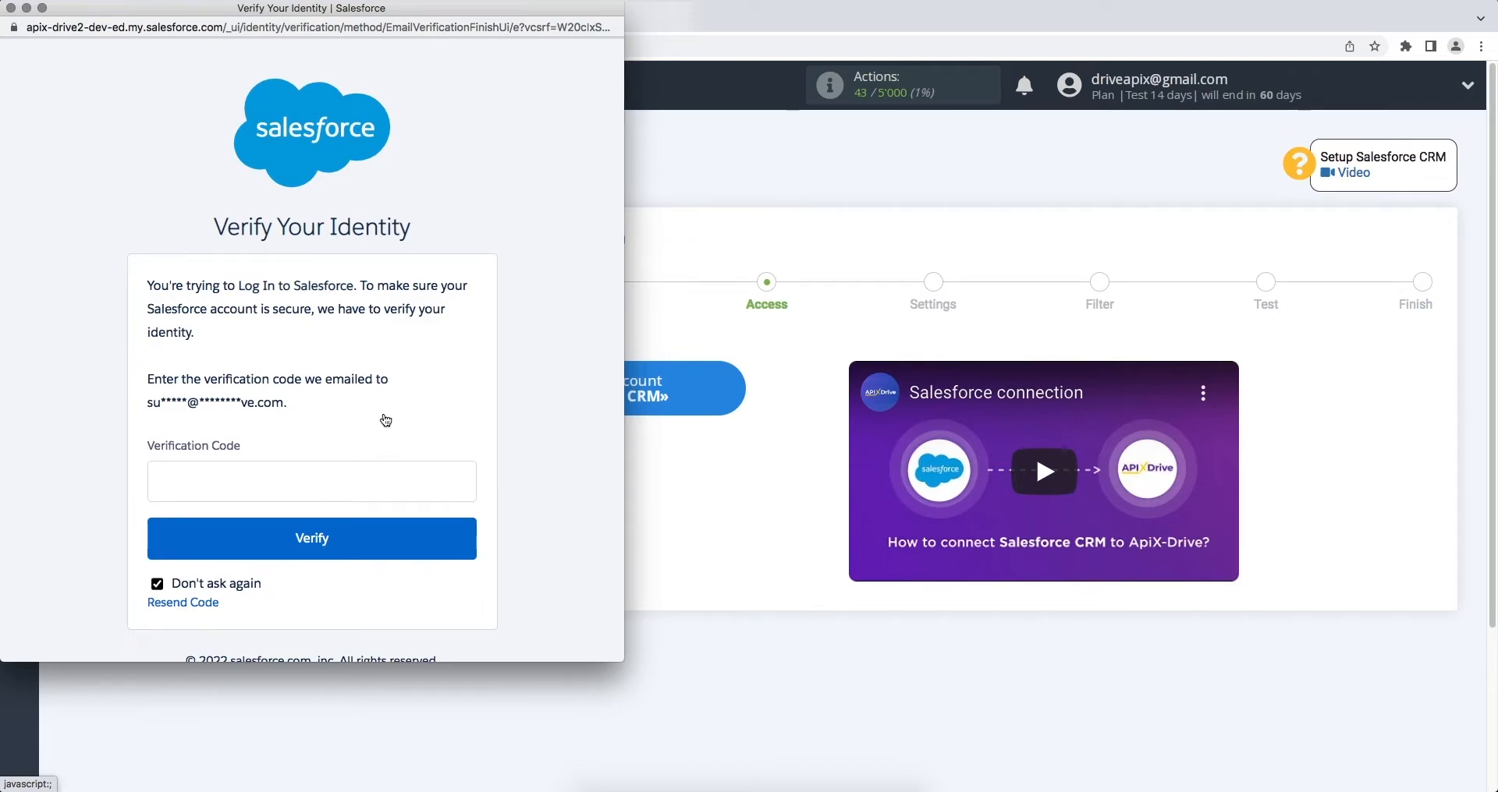
Step: Enter the emailed verification code to verify the Salesforce login
{"action": "left_click", "coordinate": [338, 477]}
{"action": "left_click", "coordinate": [350, 557]}
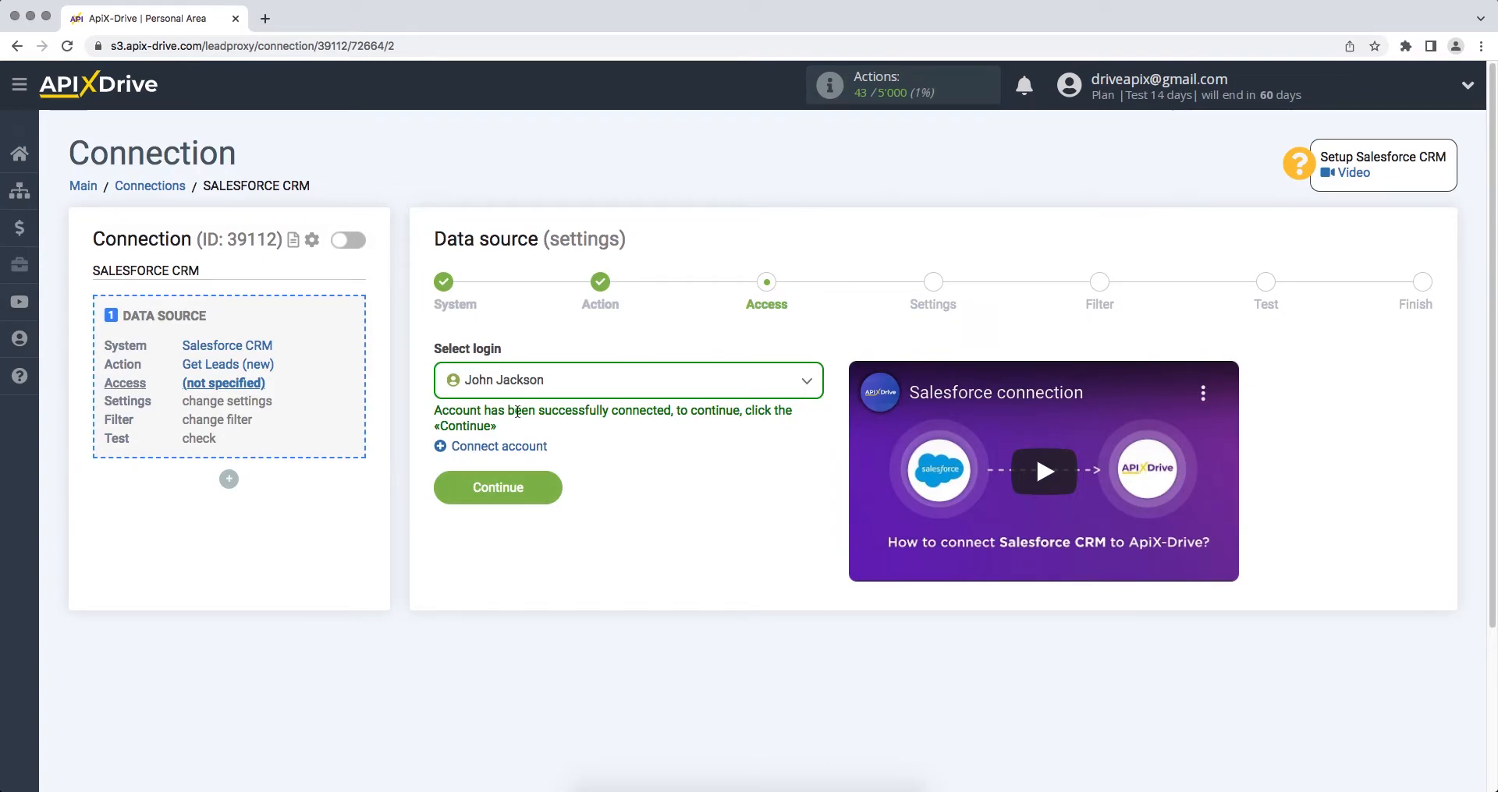
Step: Confirm the connected Salesforce login as the source access and continue
{"action": "left_click", "coordinate": [522, 382]}
{"action": "left_click", "coordinate": [535, 499]}
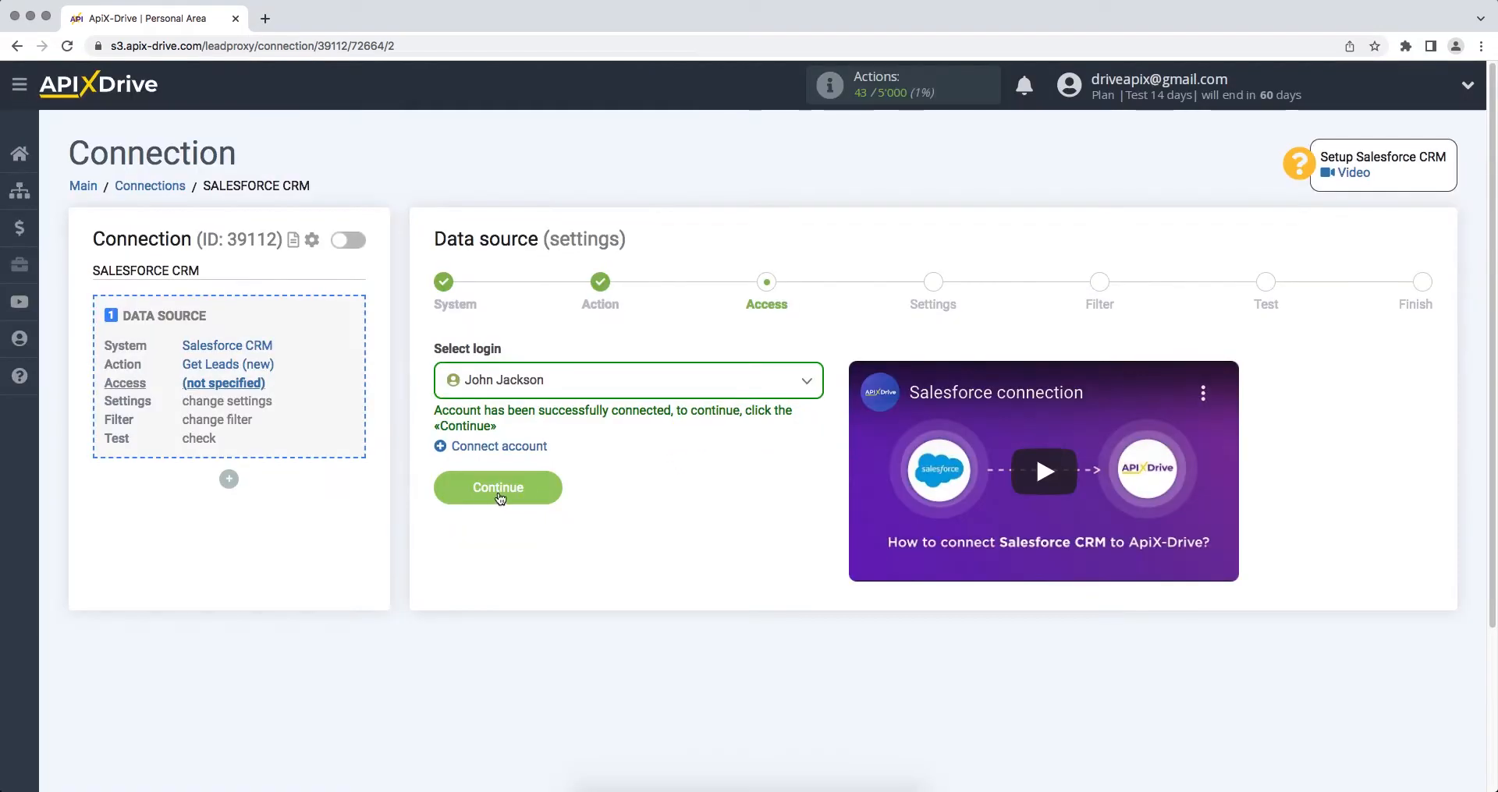
{"action": "left_click", "coordinate": [437, 492]}
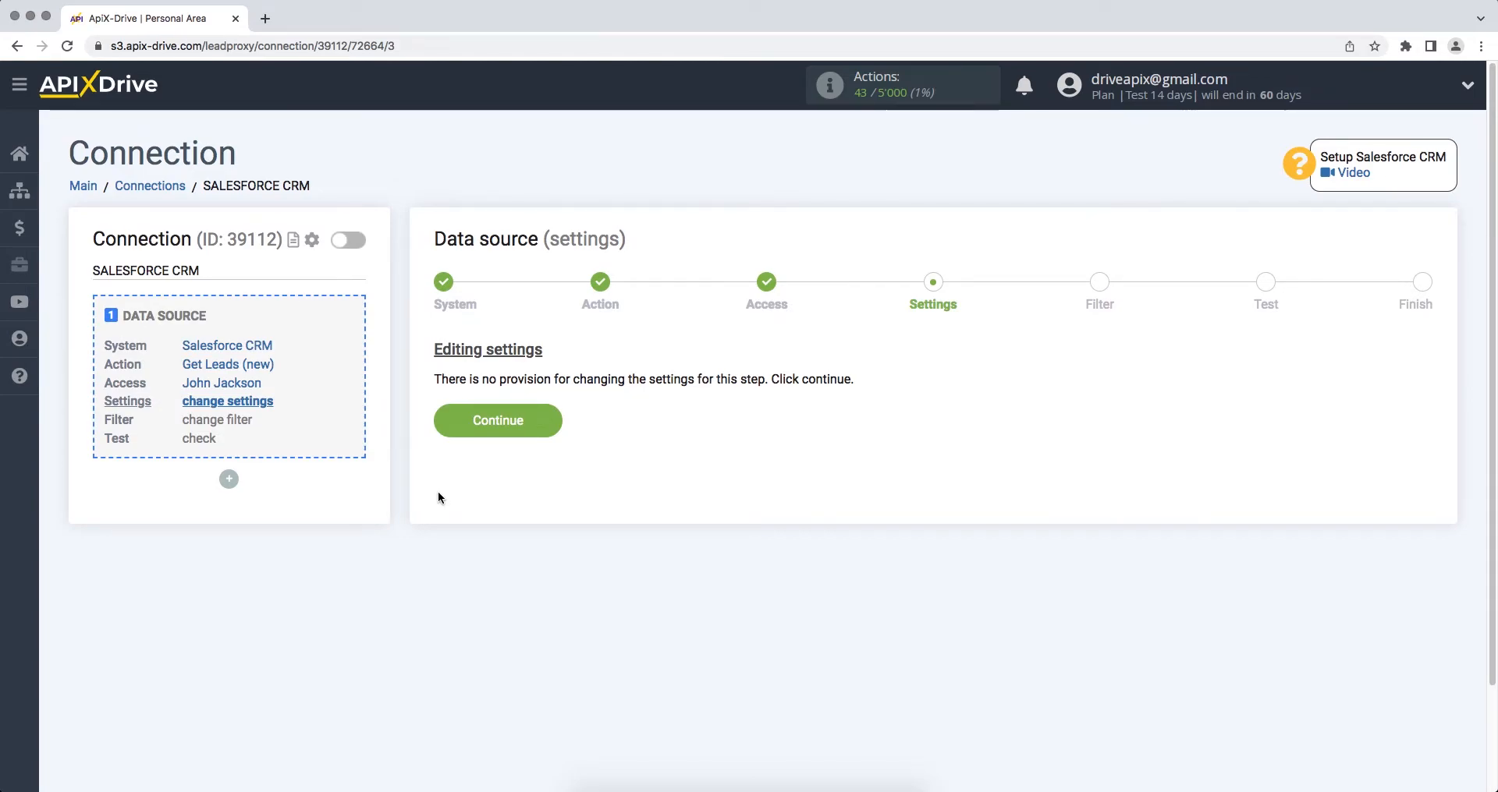
Step: Skip the source settings and filter steps without changes
{"action": "left_click", "coordinate": [443, 432]}
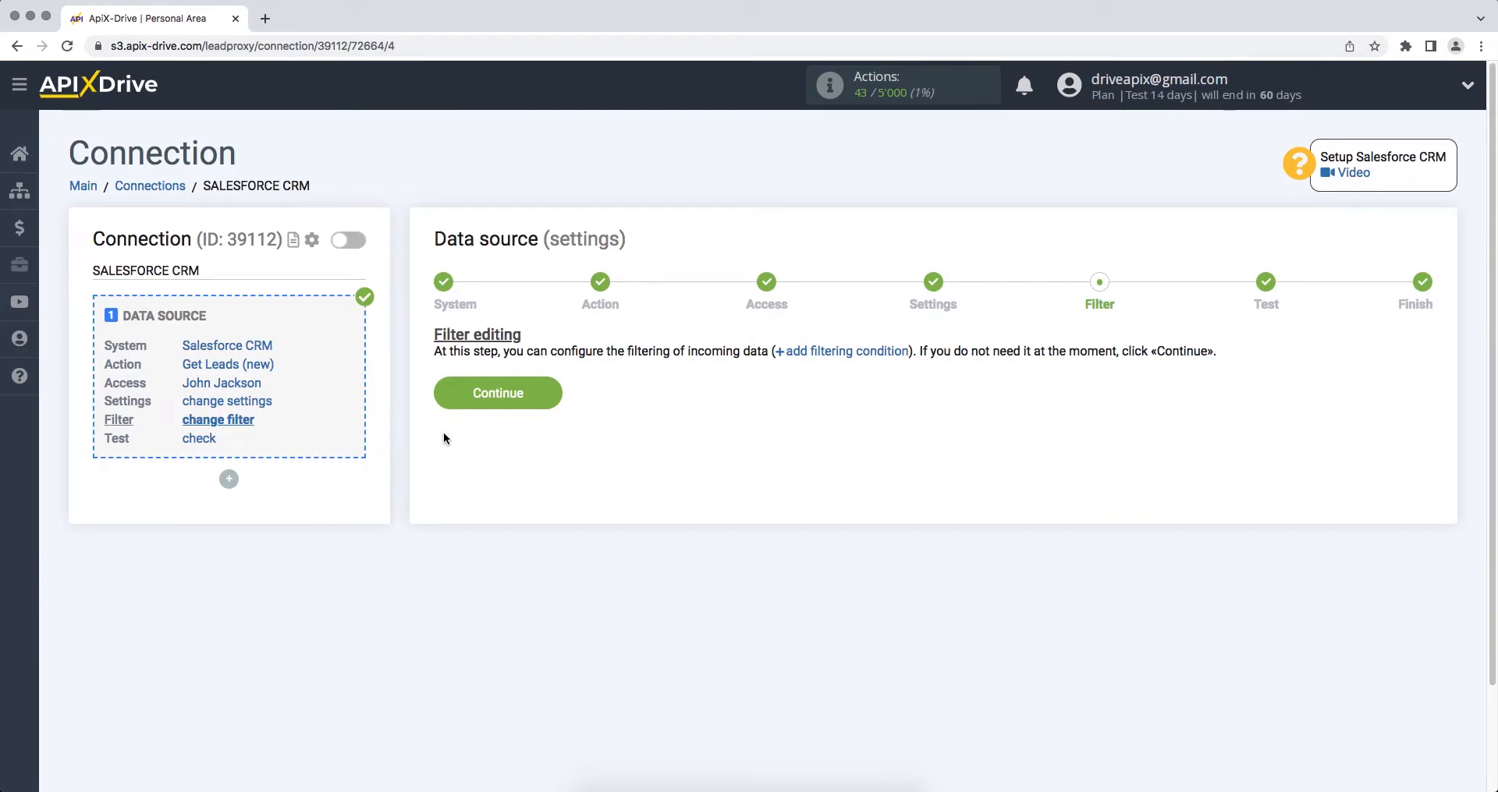
{"action": "left_click", "coordinate": [441, 398]}
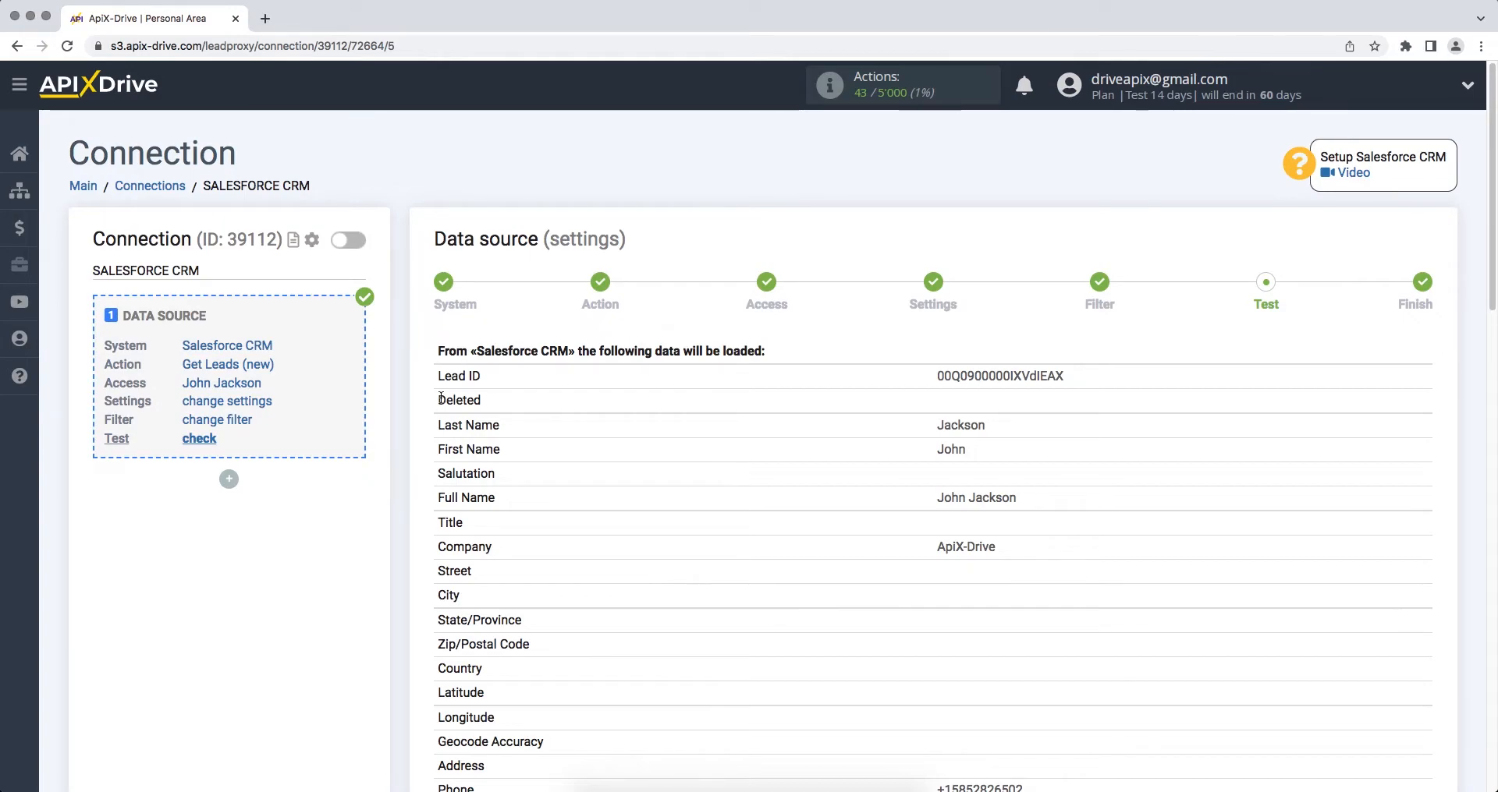
Step: Review the loaded Salesforce test lead data and start configuring data receiving
{"action": "scroll", "coordinate": [441, 398], "scroll_direction": "down", "scroll_amount": 15}
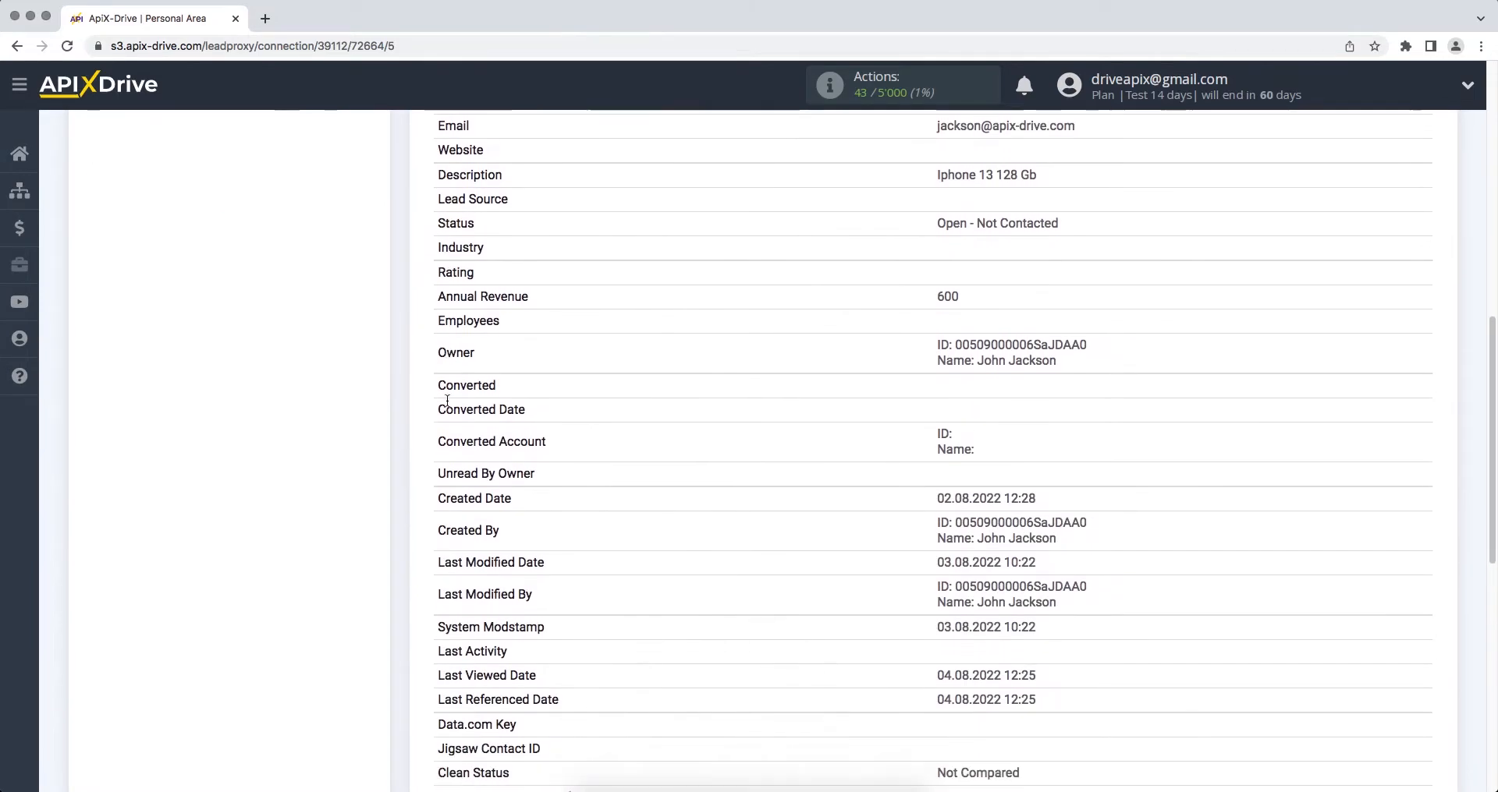
{"action": "scroll", "coordinate": [447, 400], "scroll_direction": "down", "scroll_amount": 3}
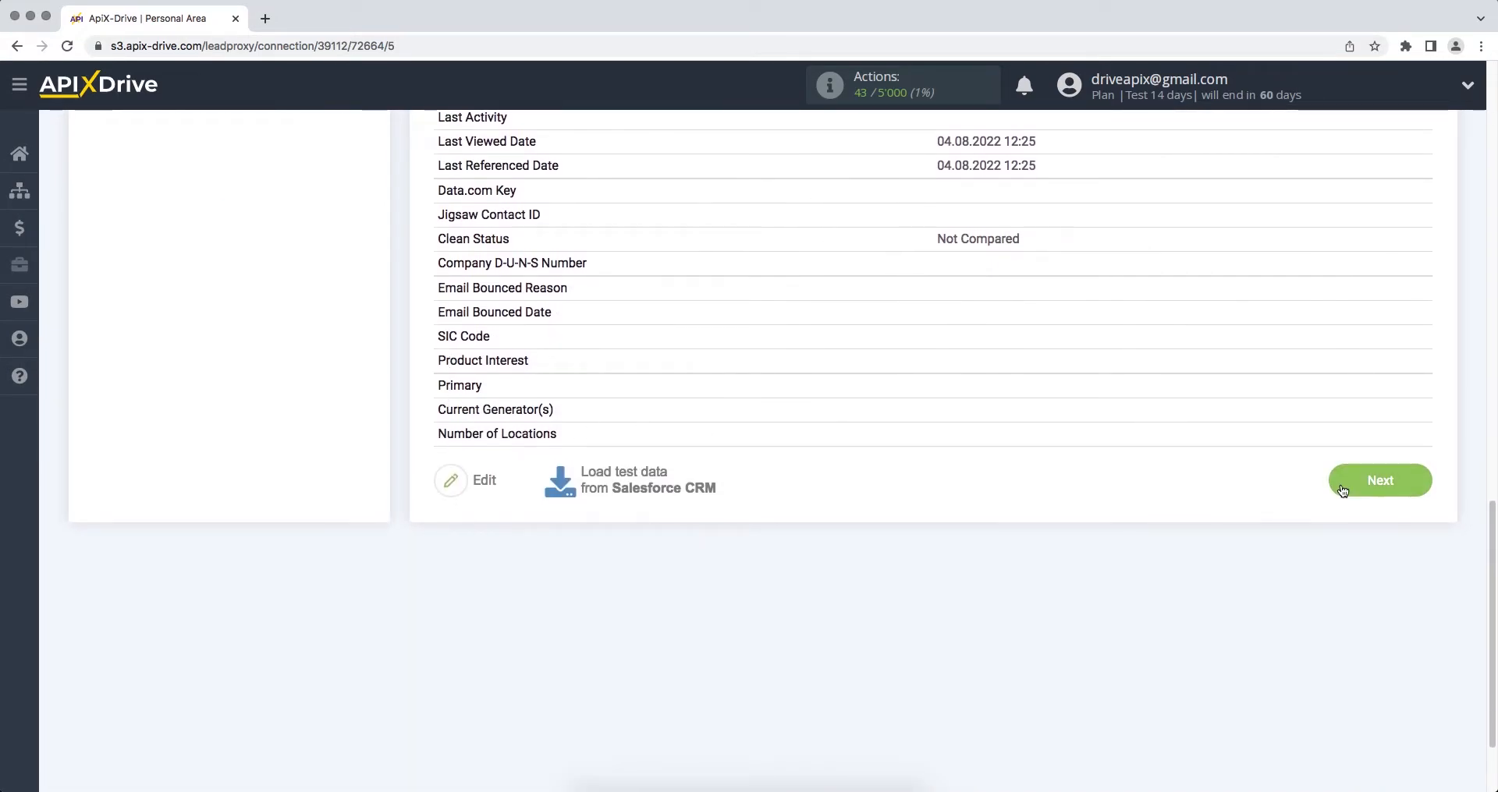
{"action": "left_click", "coordinate": [1345, 484]}
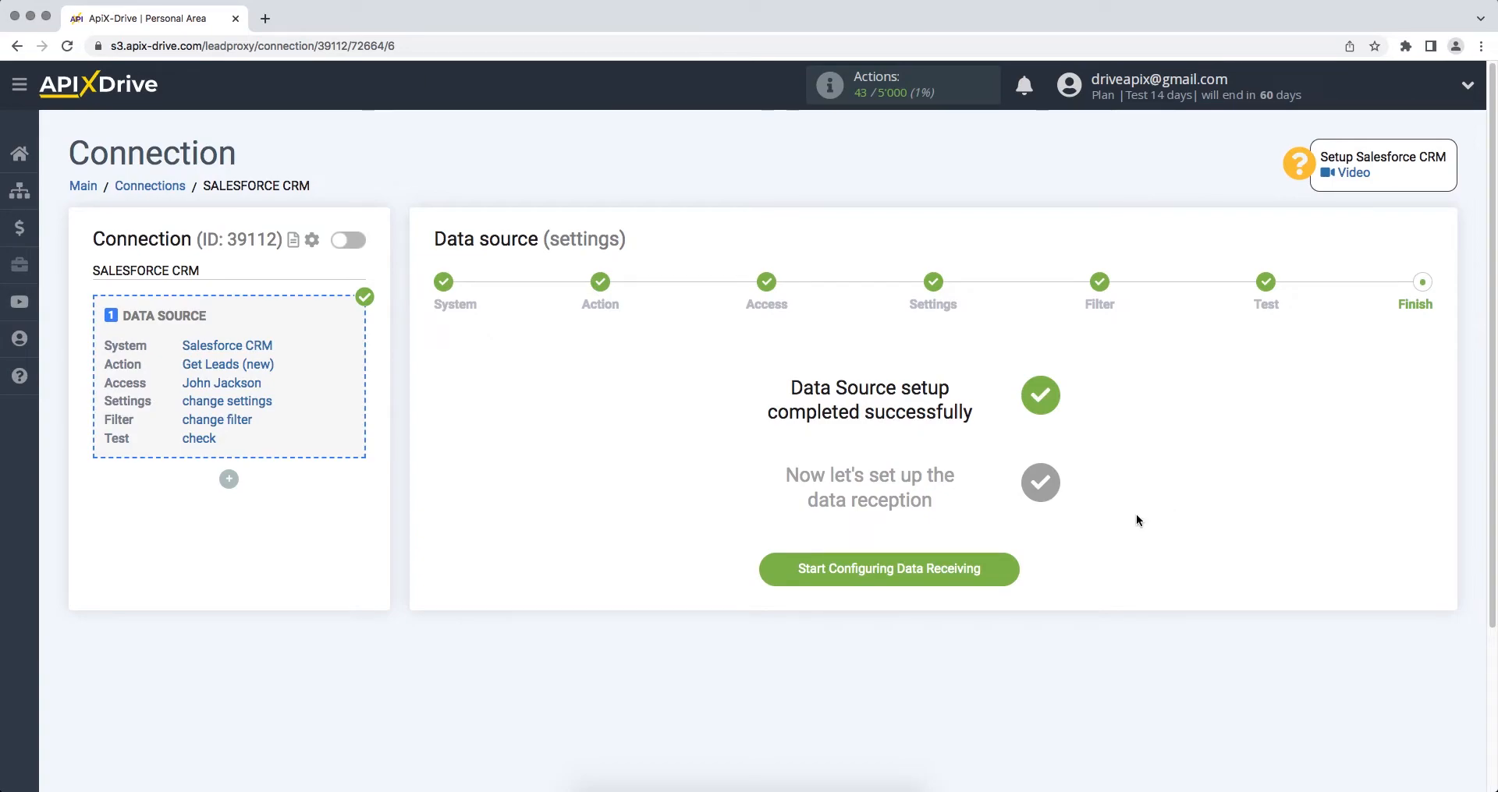
{"action": "left_click", "coordinate": [789, 570]}
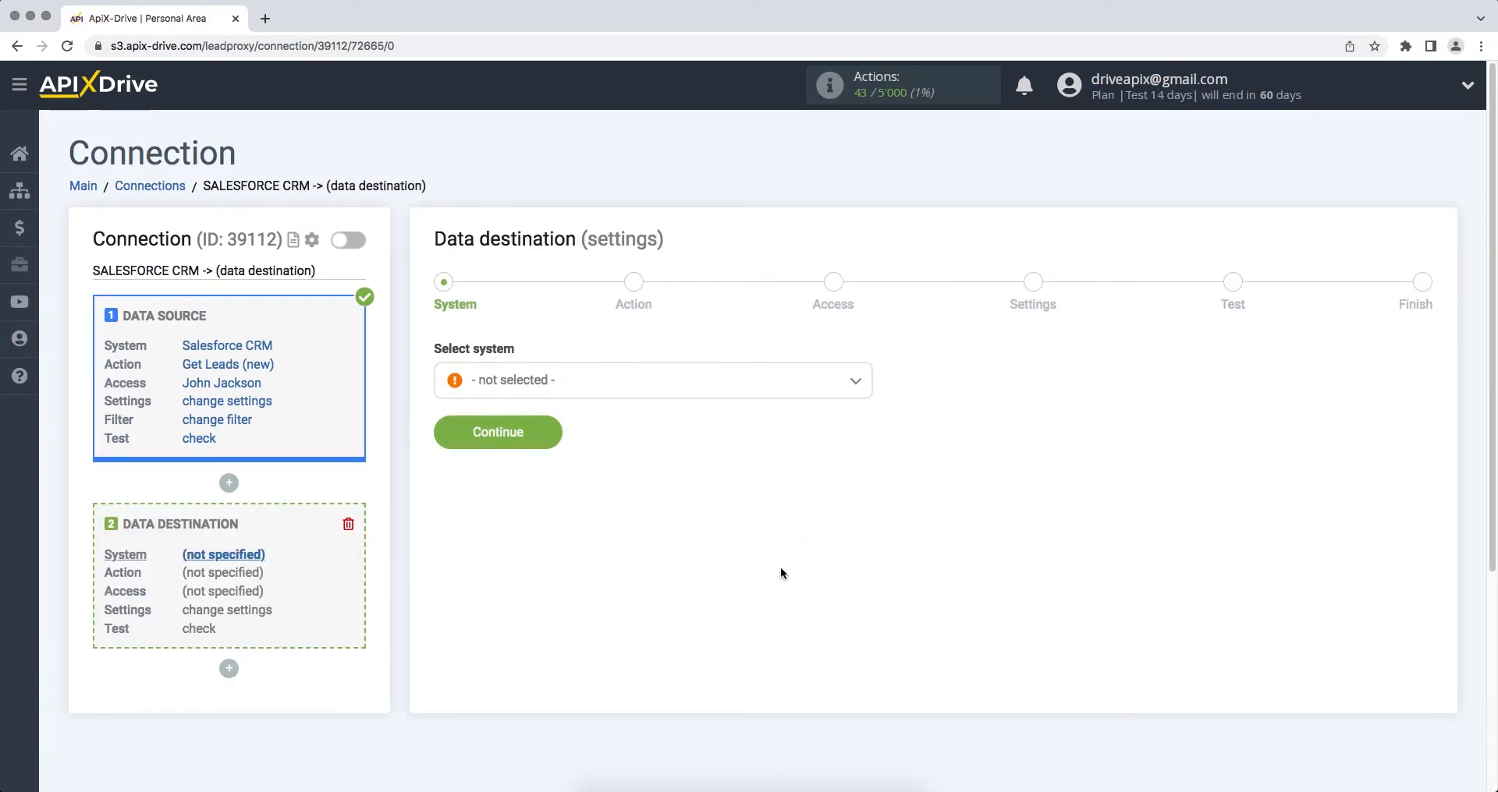
Step: Choose Slack as the data destination system and continue
{"action": "left_click", "coordinate": [764, 393]}
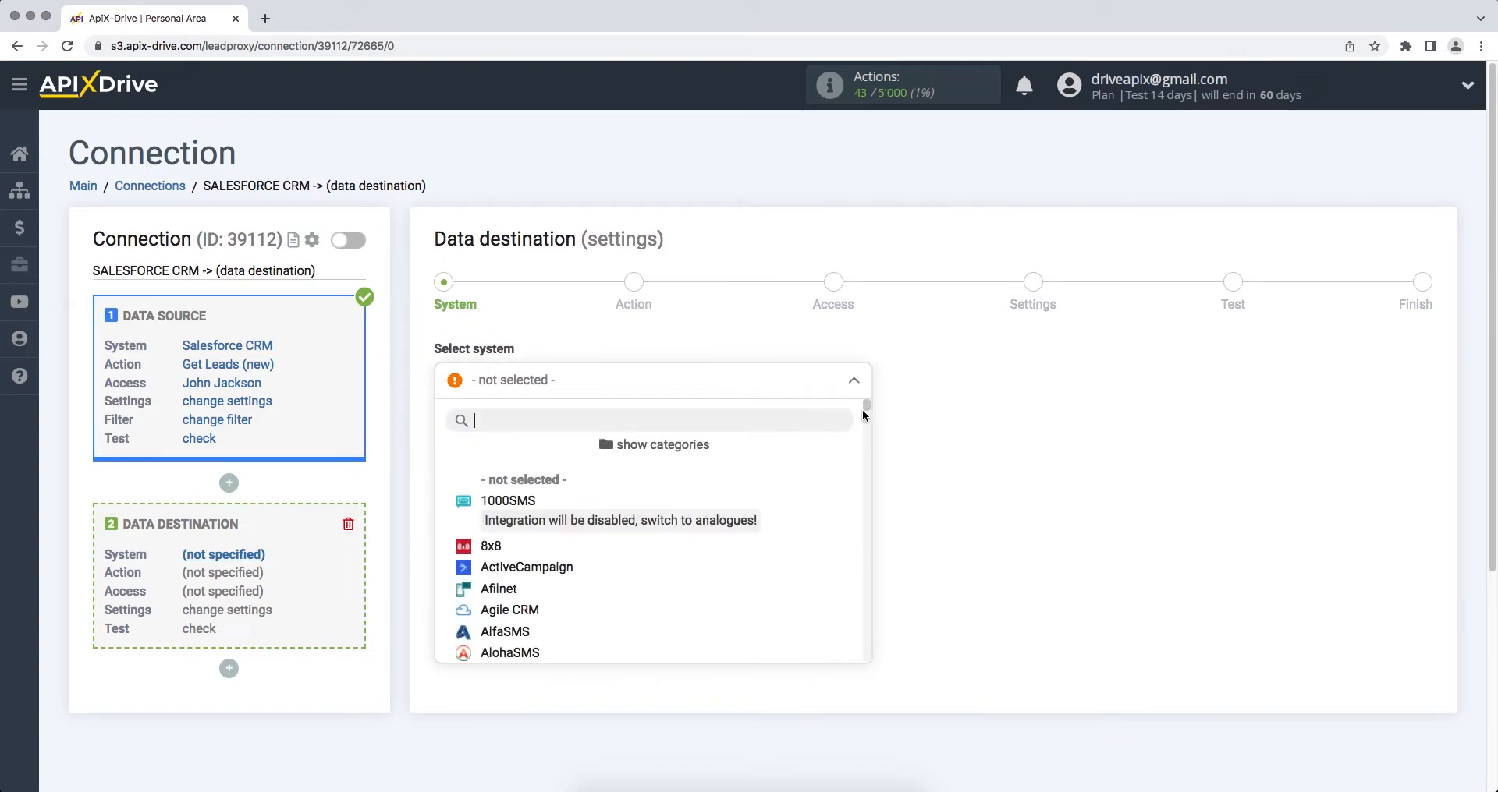
{"action": "left_click_drag", "start_coordinate": [865, 409], "coordinate": [870, 578]}
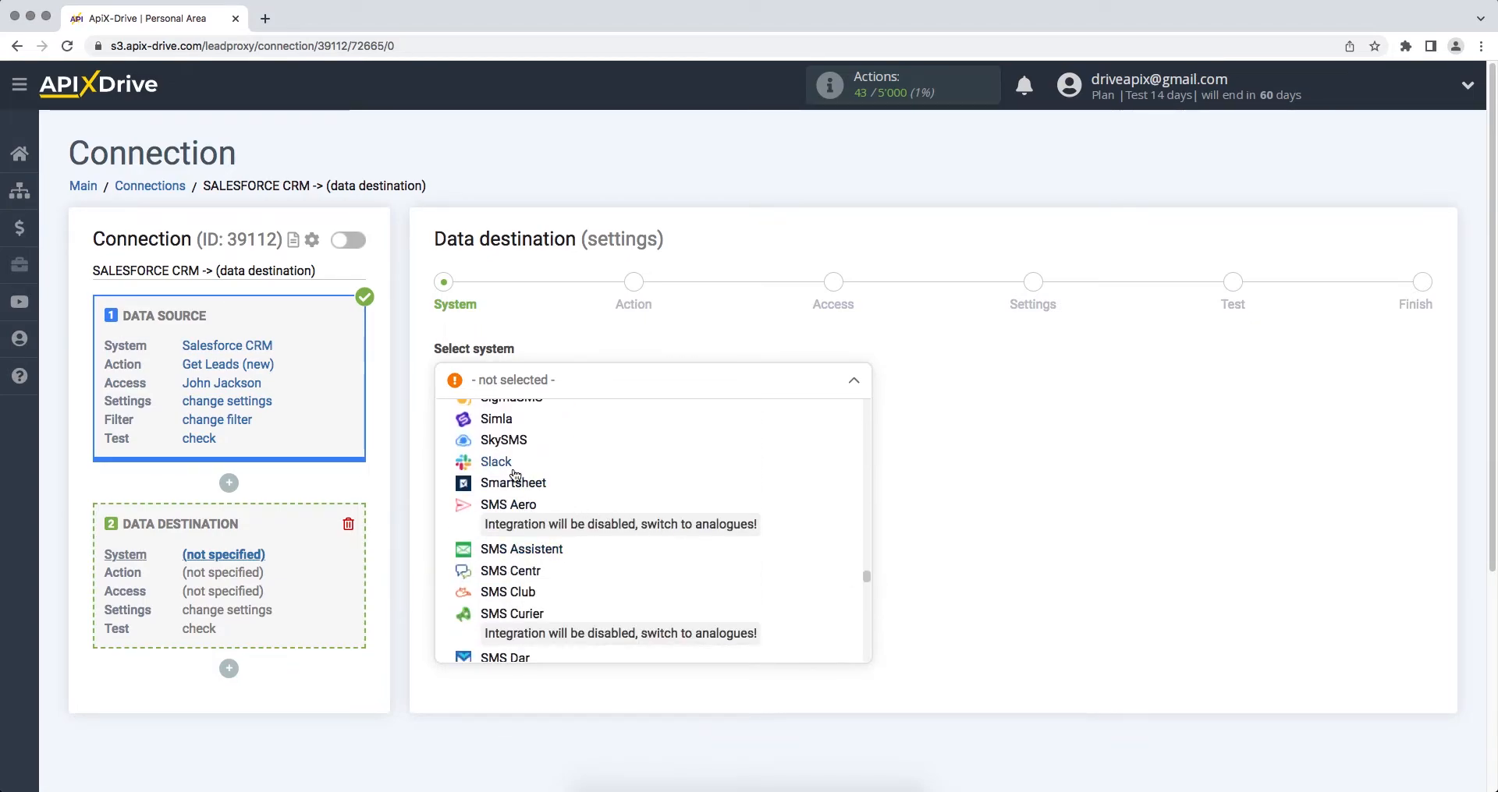
{"action": "left_click", "coordinate": [503, 464]}
{"action": "left_click", "coordinate": [451, 440]}
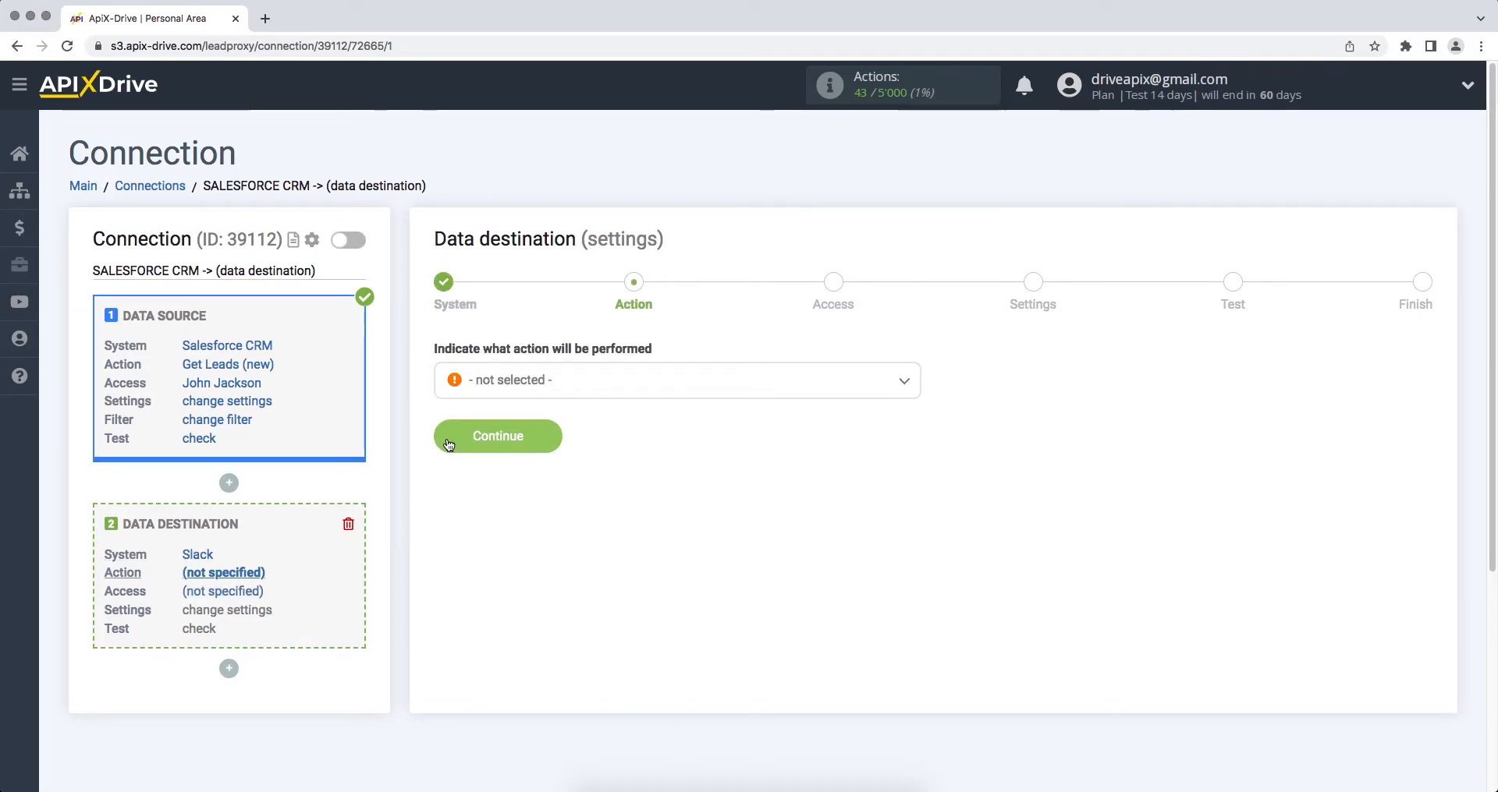
Step: Set the destination action to Send Message (personal) and continue
{"action": "left_click", "coordinate": [507, 390]}
{"action": "left_click", "coordinate": [542, 500]}
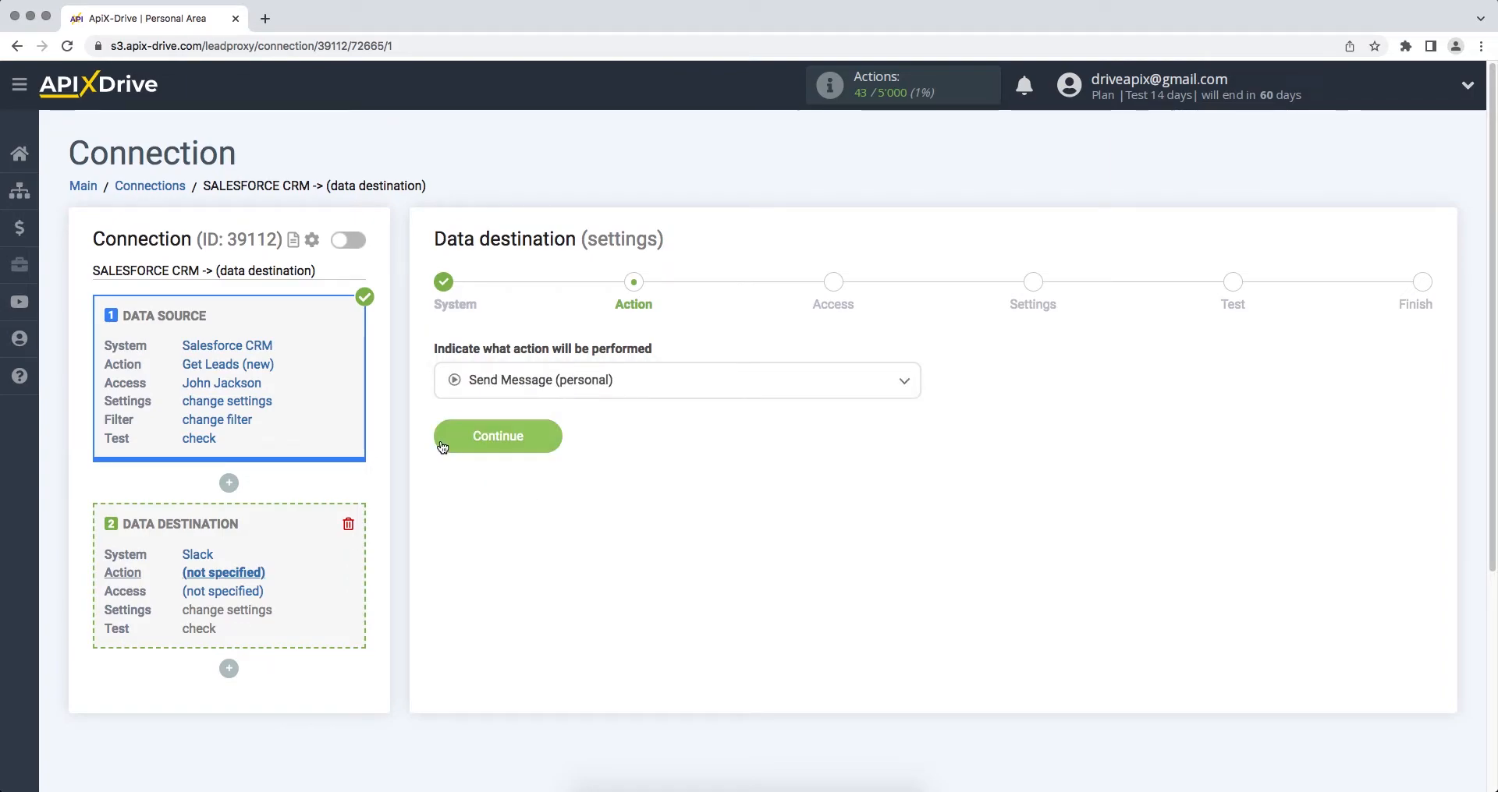
{"action": "left_click", "coordinate": [546, 437]}
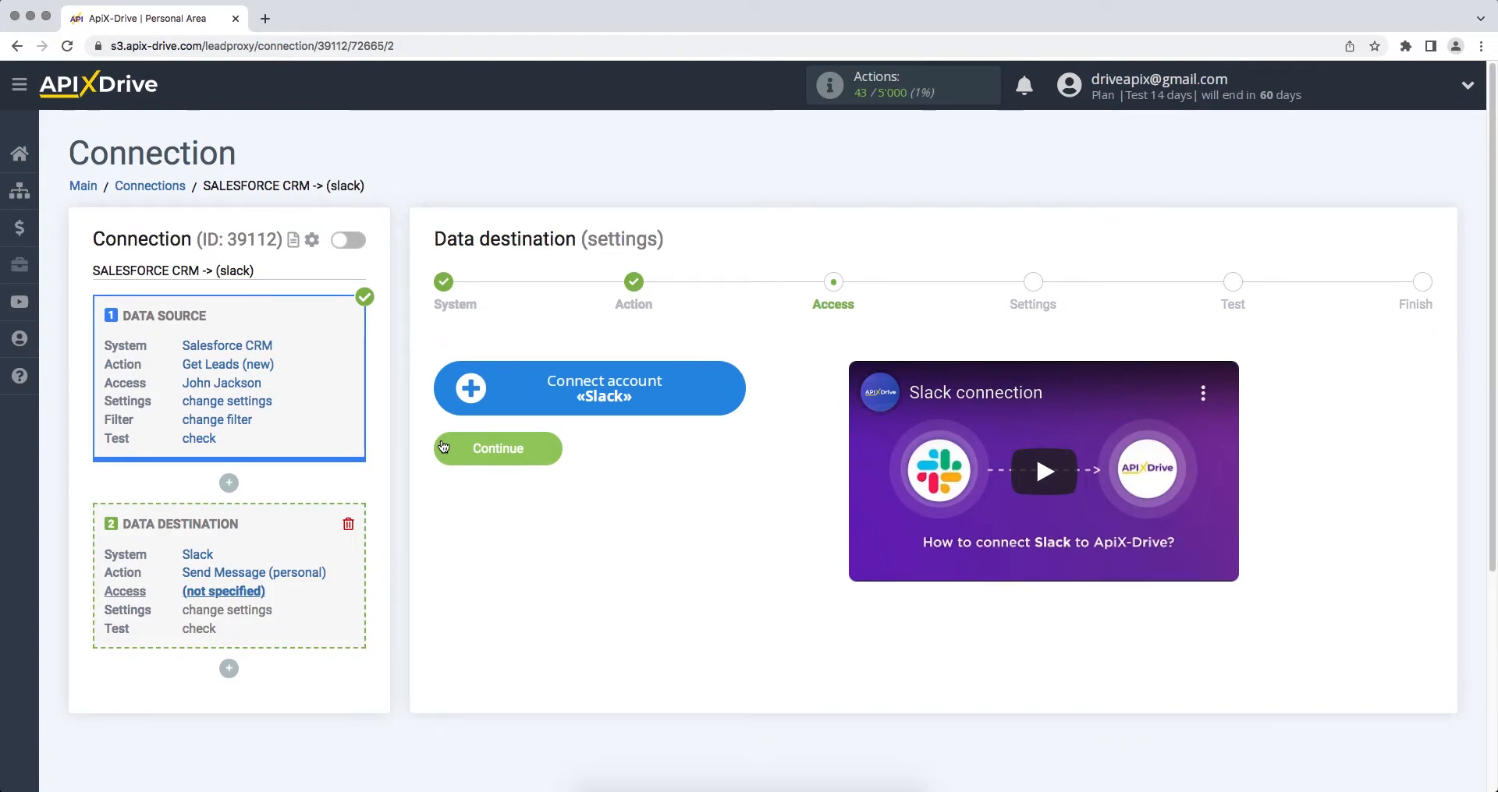
Step: Switch to Slack and copy the workspace URL name apix-drive-group from the workspace details
{"action": "left_click", "coordinate": [443, 447]}
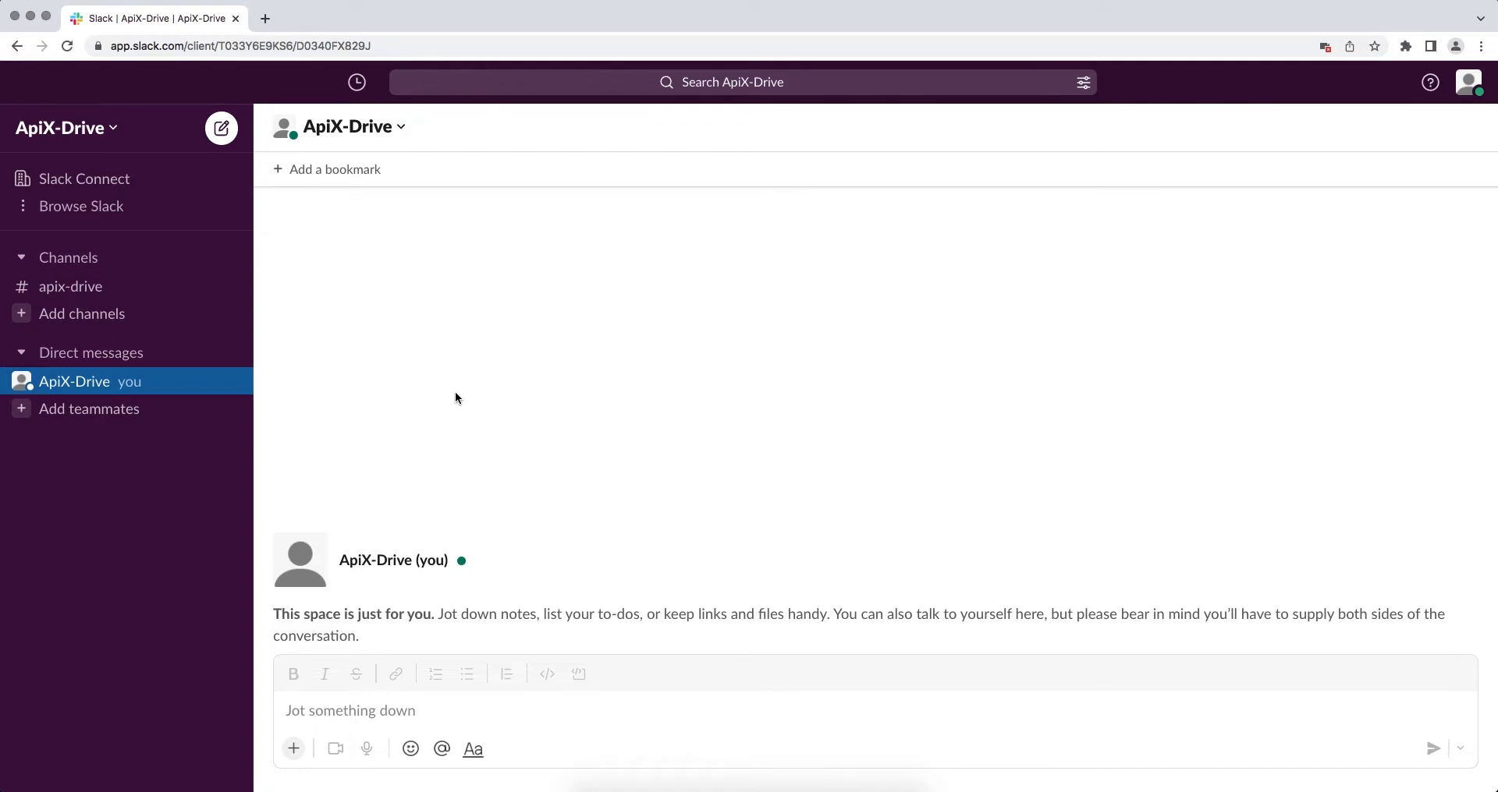
{"action": "left_click", "coordinate": [129, 149]}
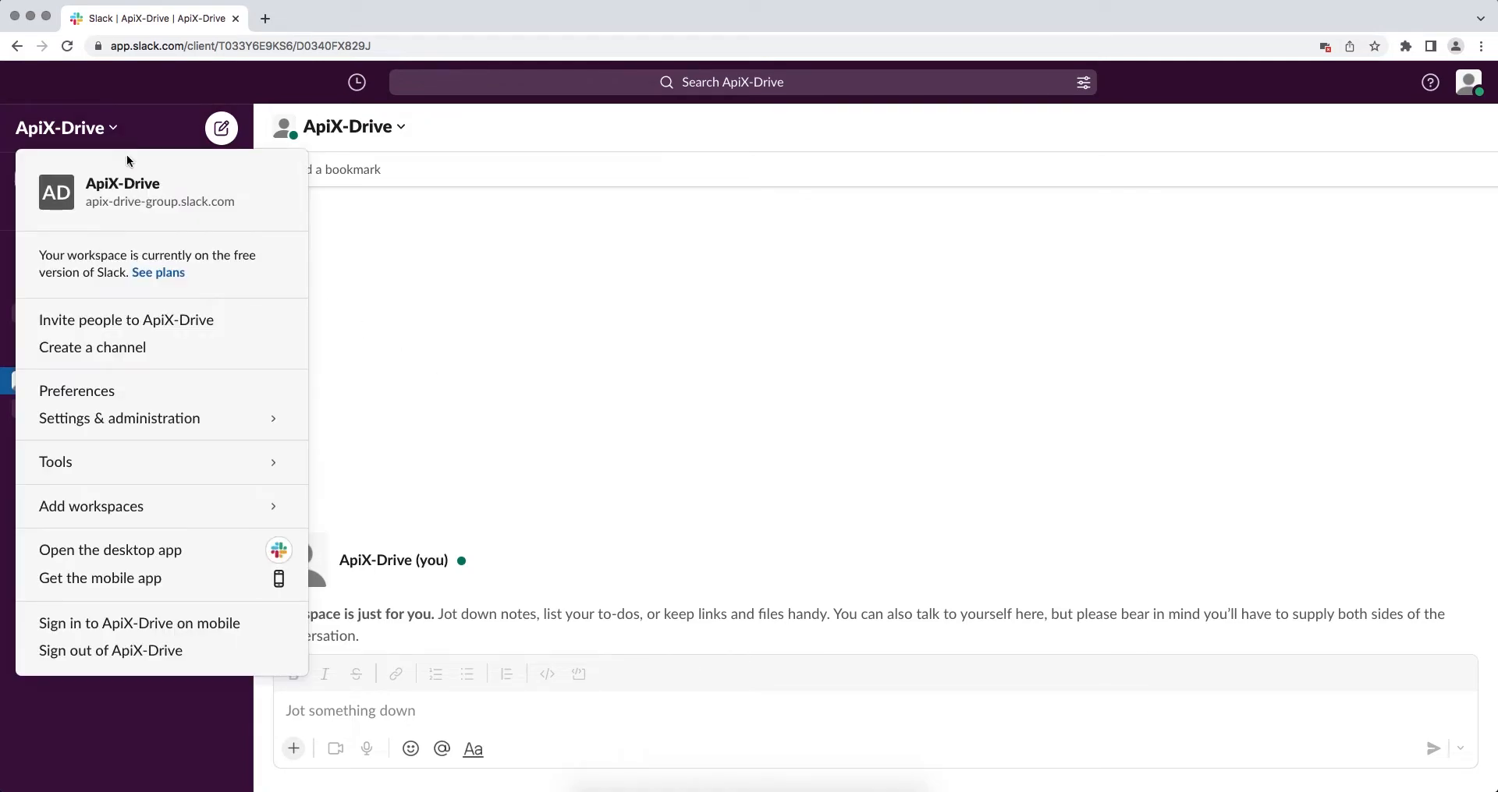
{"action": "left_click", "coordinate": [129, 195]}
{"action": "left_click_drag", "start_coordinate": [581, 474], "coordinate": [688, 476]}
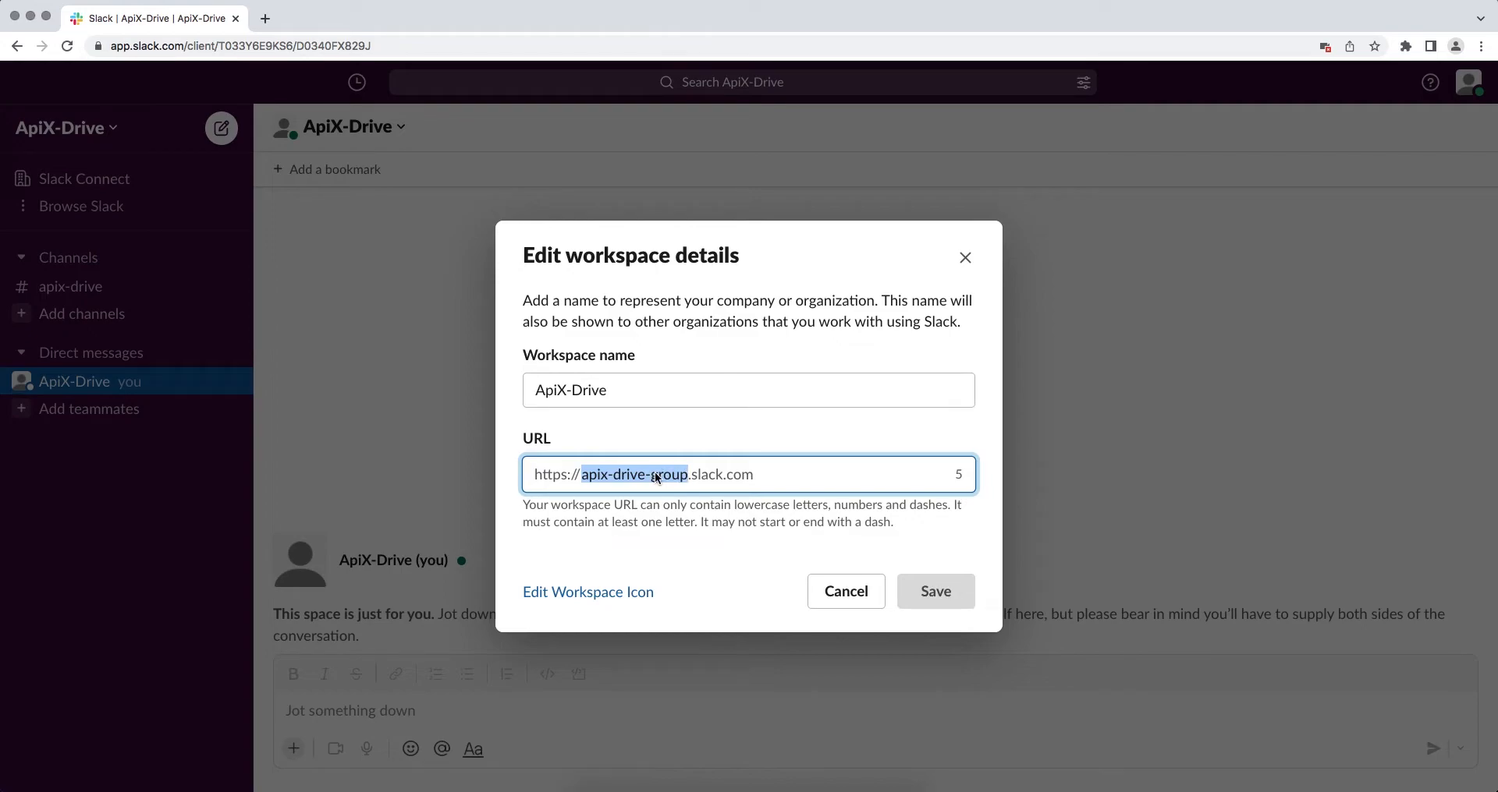
{"action": "right_click", "coordinate": [656, 477]}
{"action": "left_click", "coordinate": [686, 570]}
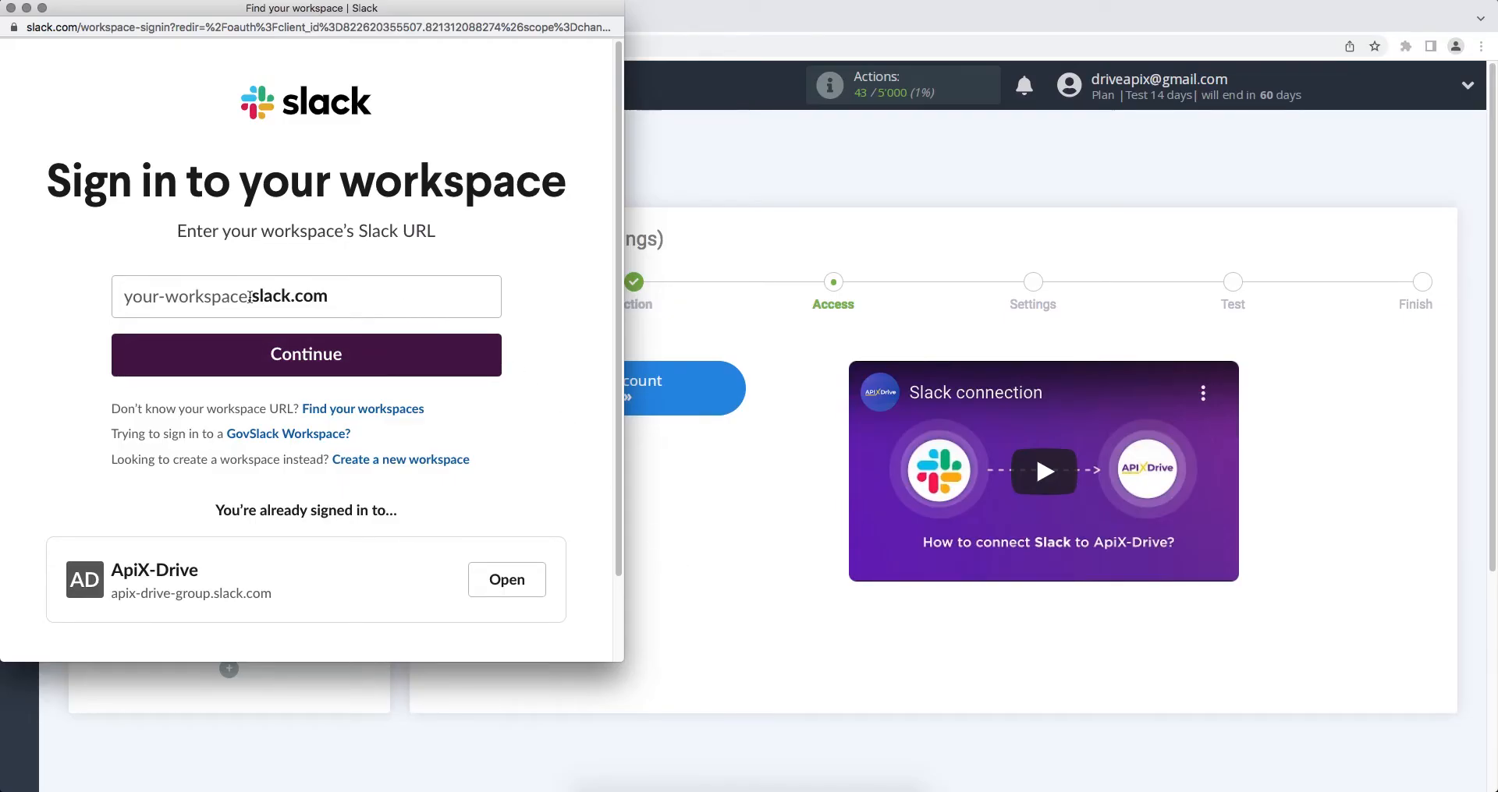
Step: Paste the workspace URL into the Slack sign-in window and continue
{"action": "right_click", "coordinate": [245, 296]}
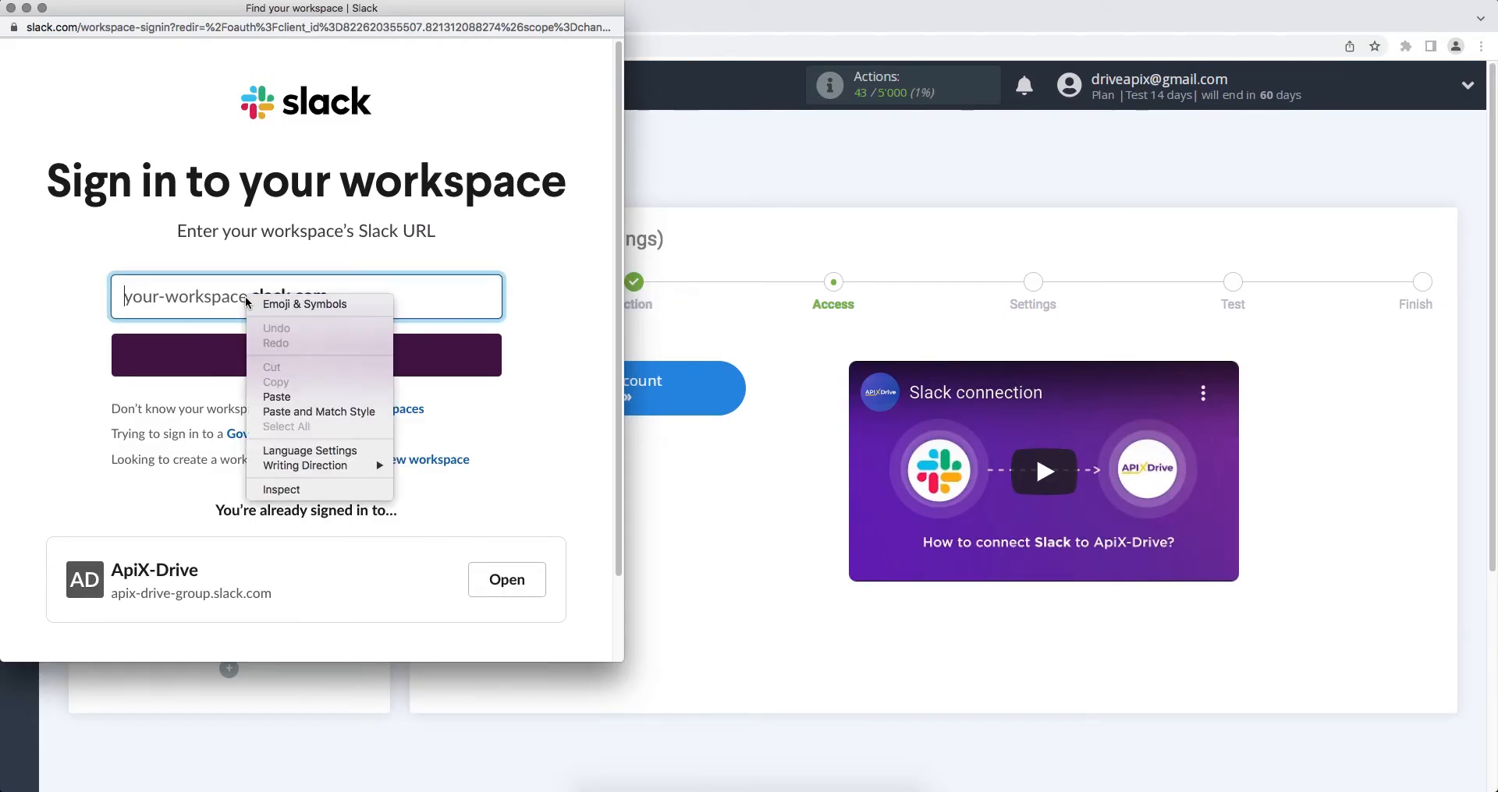
{"action": "left_click", "coordinate": [273, 394]}
{"action": "left_click", "coordinate": [249, 364]}
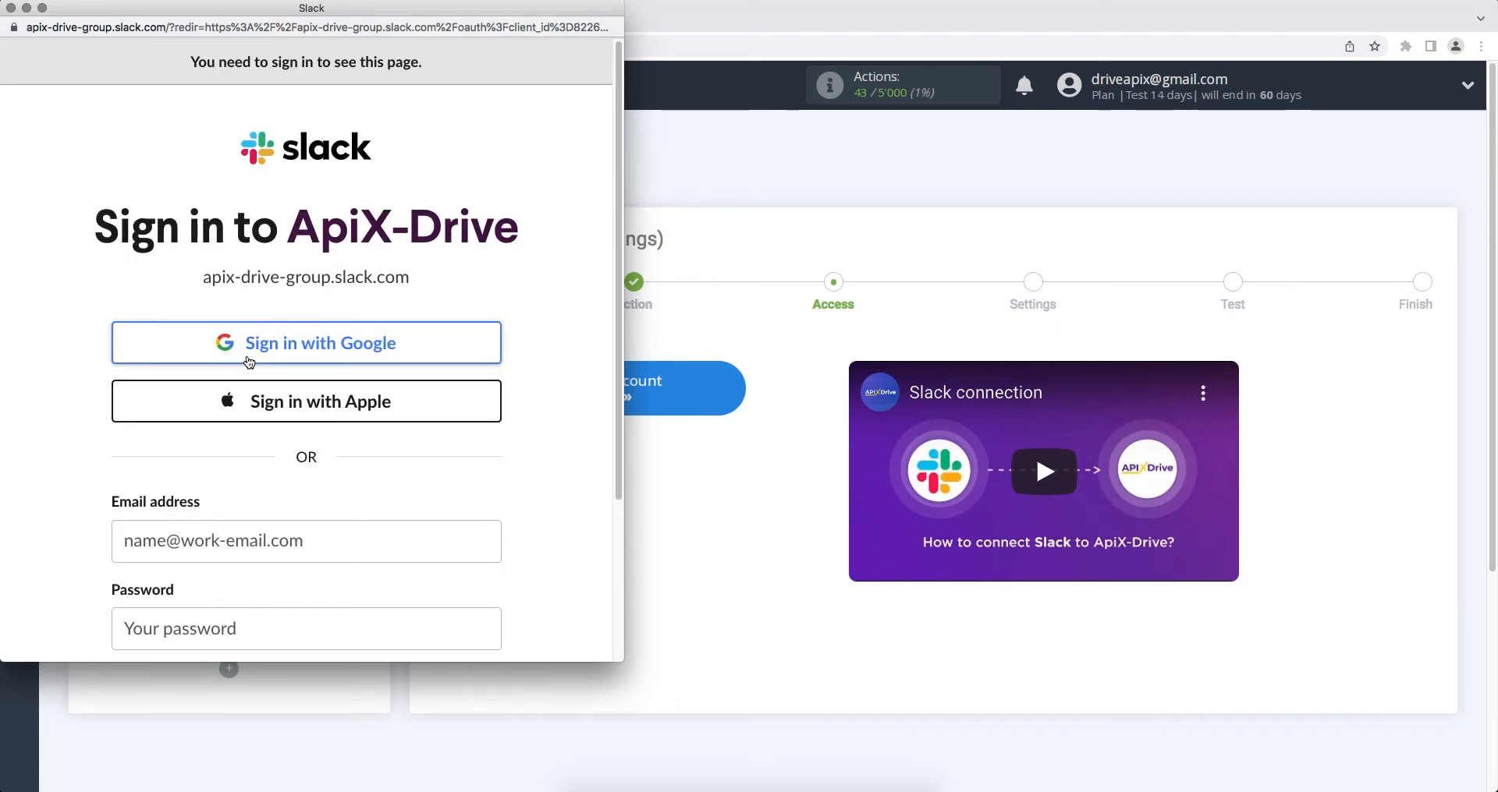
Step: Sign in to the Slack workspace with the account e-mail address and password
{"action": "scroll", "coordinate": [249, 364], "scroll_direction": "down", "scroll_amount": 3}
{"action": "left_click", "coordinate": [257, 396]}
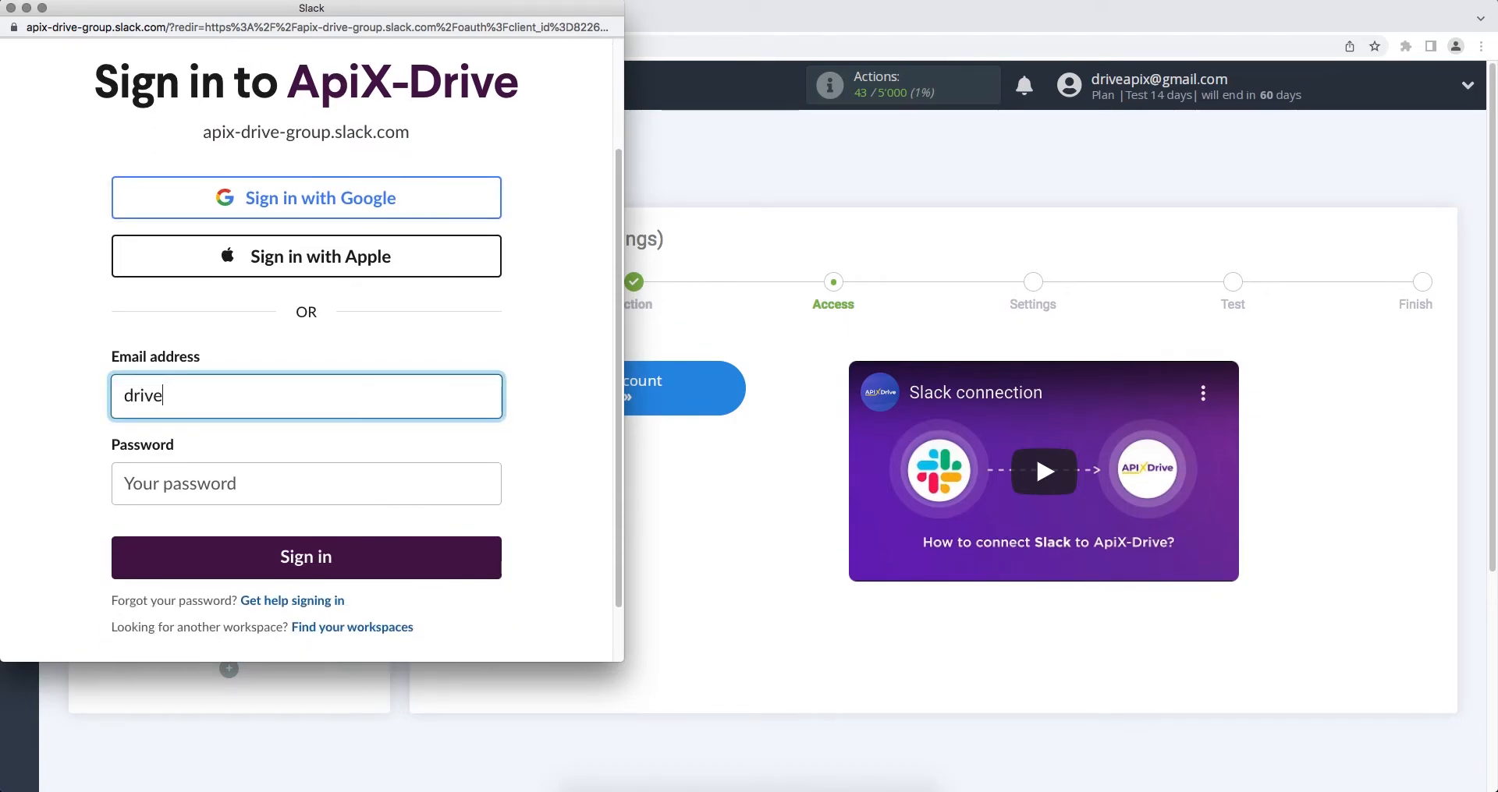
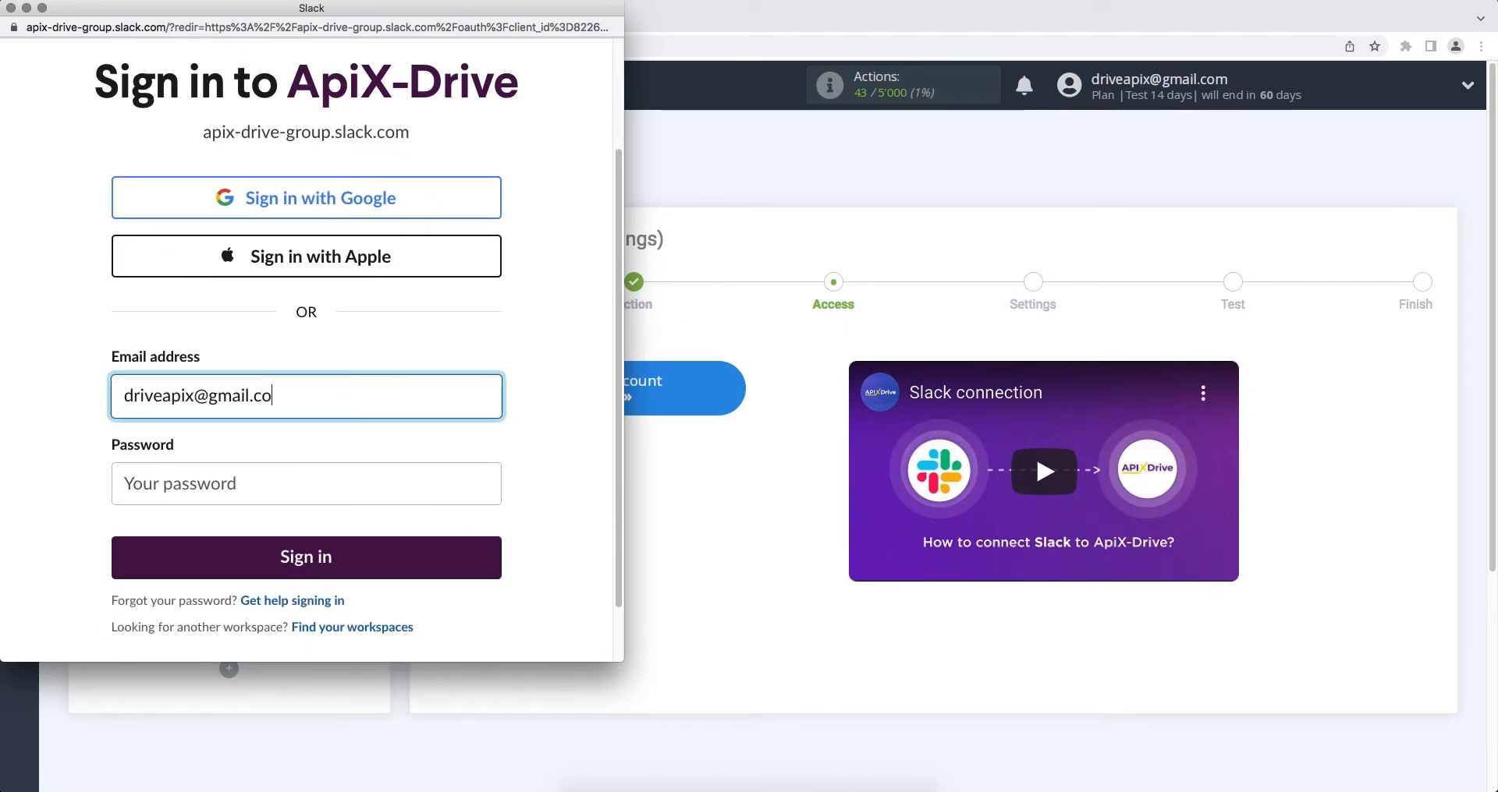
{"action": "left_click", "coordinate": [233, 482]}
{"action": "type", "text": "••••••••"}
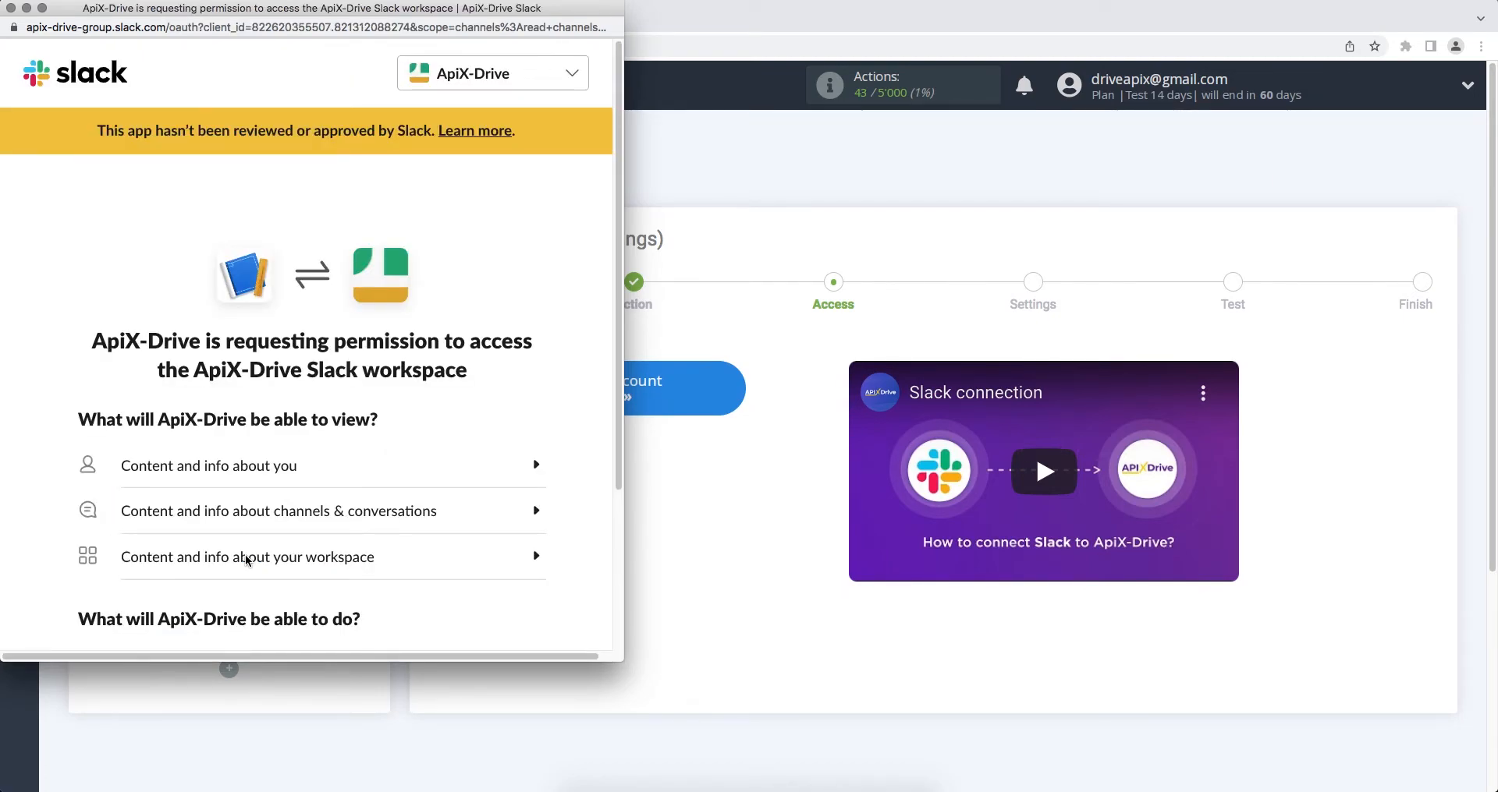
Step: Allow ApiX-Drive to access the Slack workspace
{"action": "scroll", "coordinate": [245, 560], "scroll_direction": "down", "scroll_amount": 3}
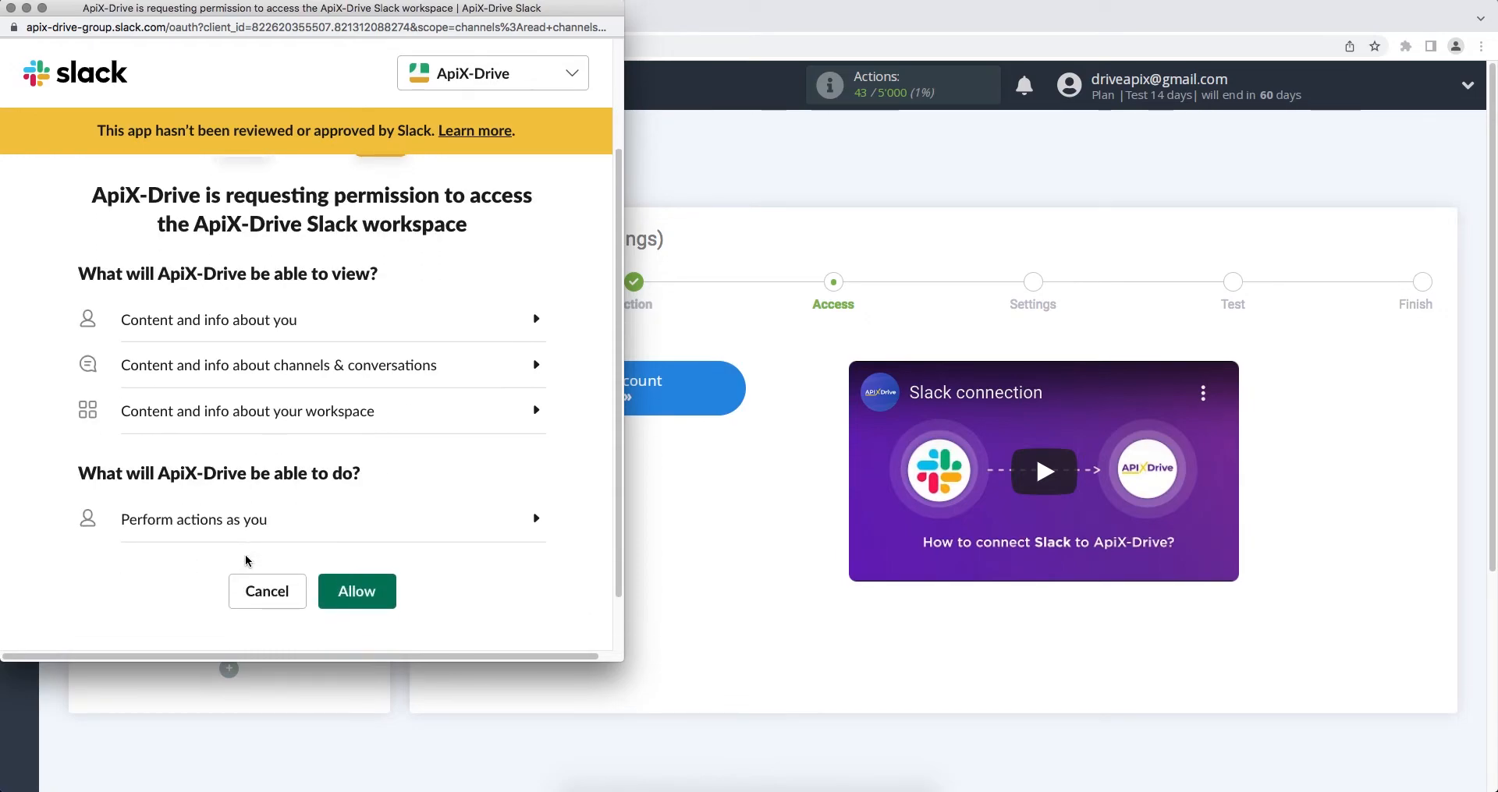
{"action": "left_click", "coordinate": [357, 591]}
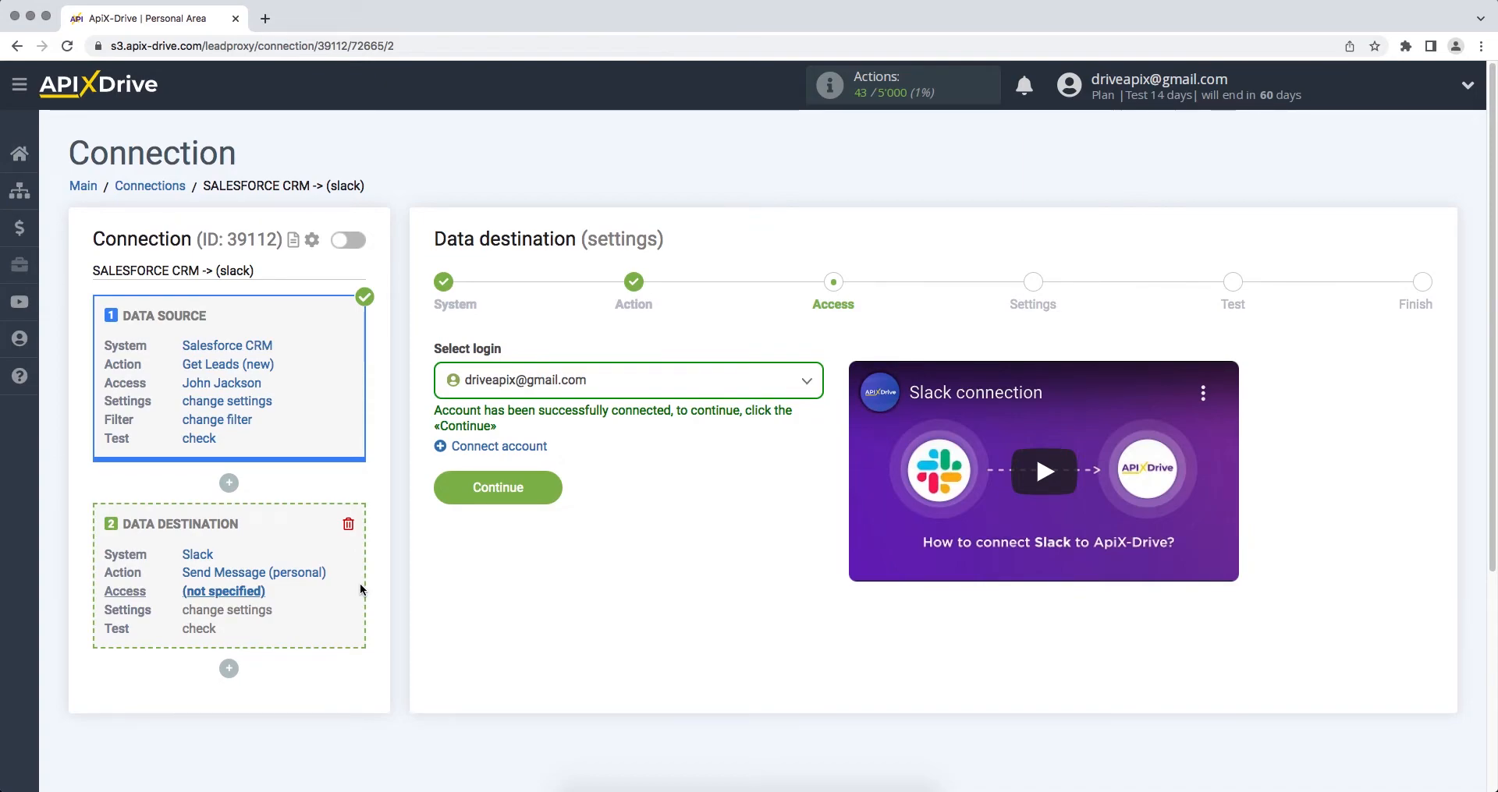
Step: Confirm the connected Slack login as destination access and continue
{"action": "left_click", "coordinate": [528, 398]}
{"action": "left_click", "coordinate": [519, 501]}
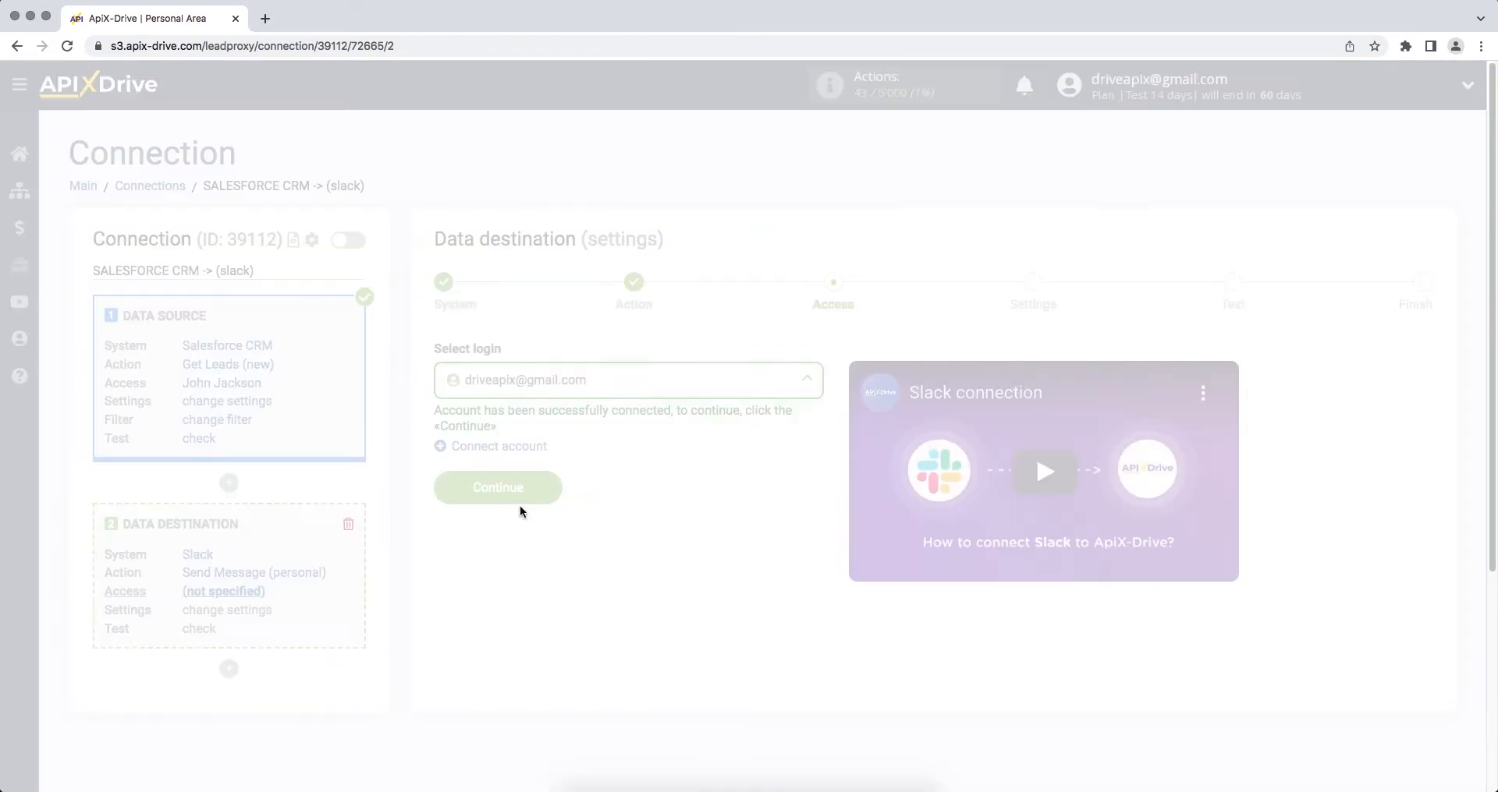
{"action": "left_click", "coordinate": [444, 489]}
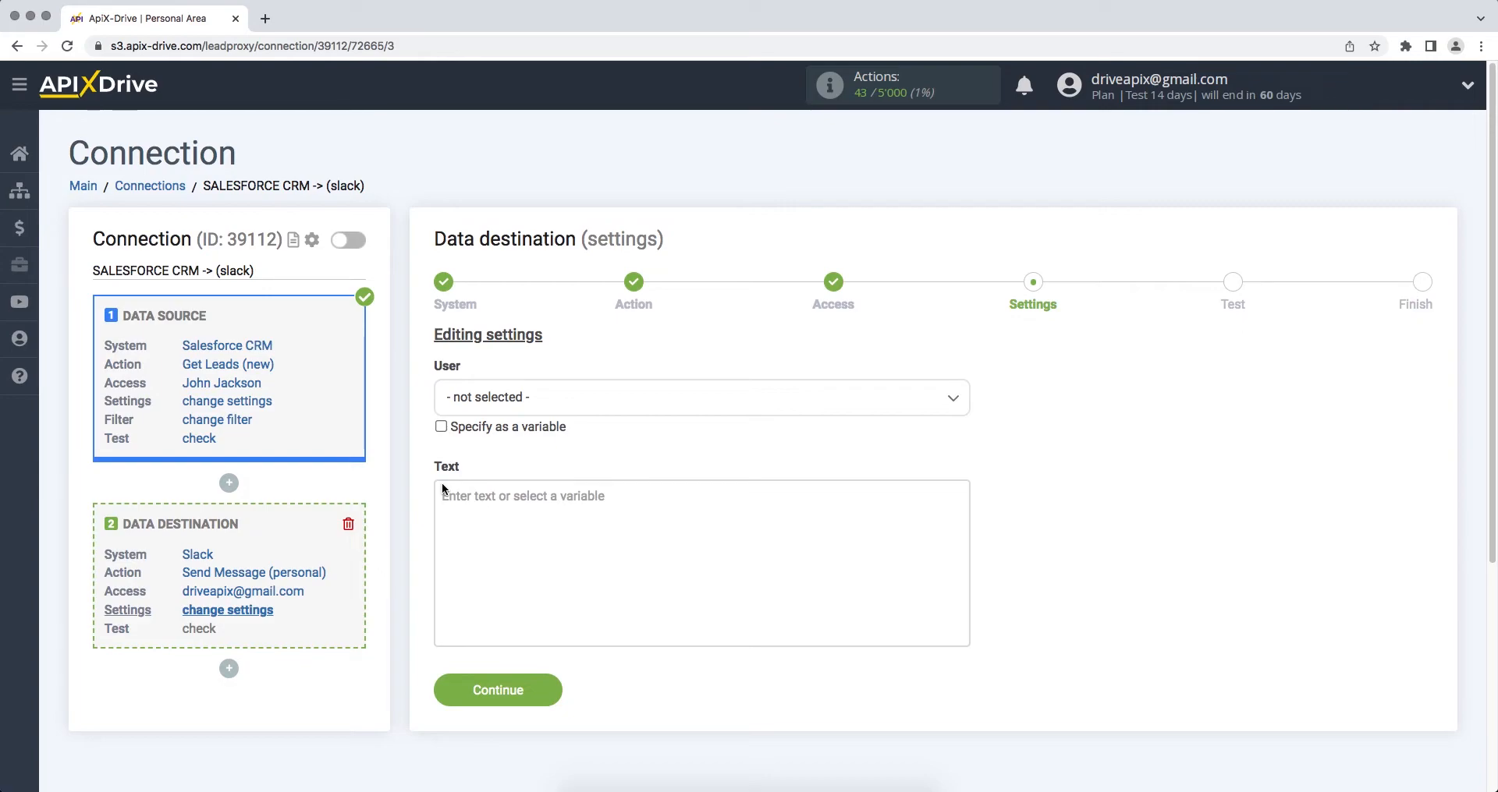
Step: Choose driveapix as the recipient user and start the message text with 'New lead from Salesforce CRM' followed by the Created Date variable
{"action": "left_click", "coordinate": [512, 402]}
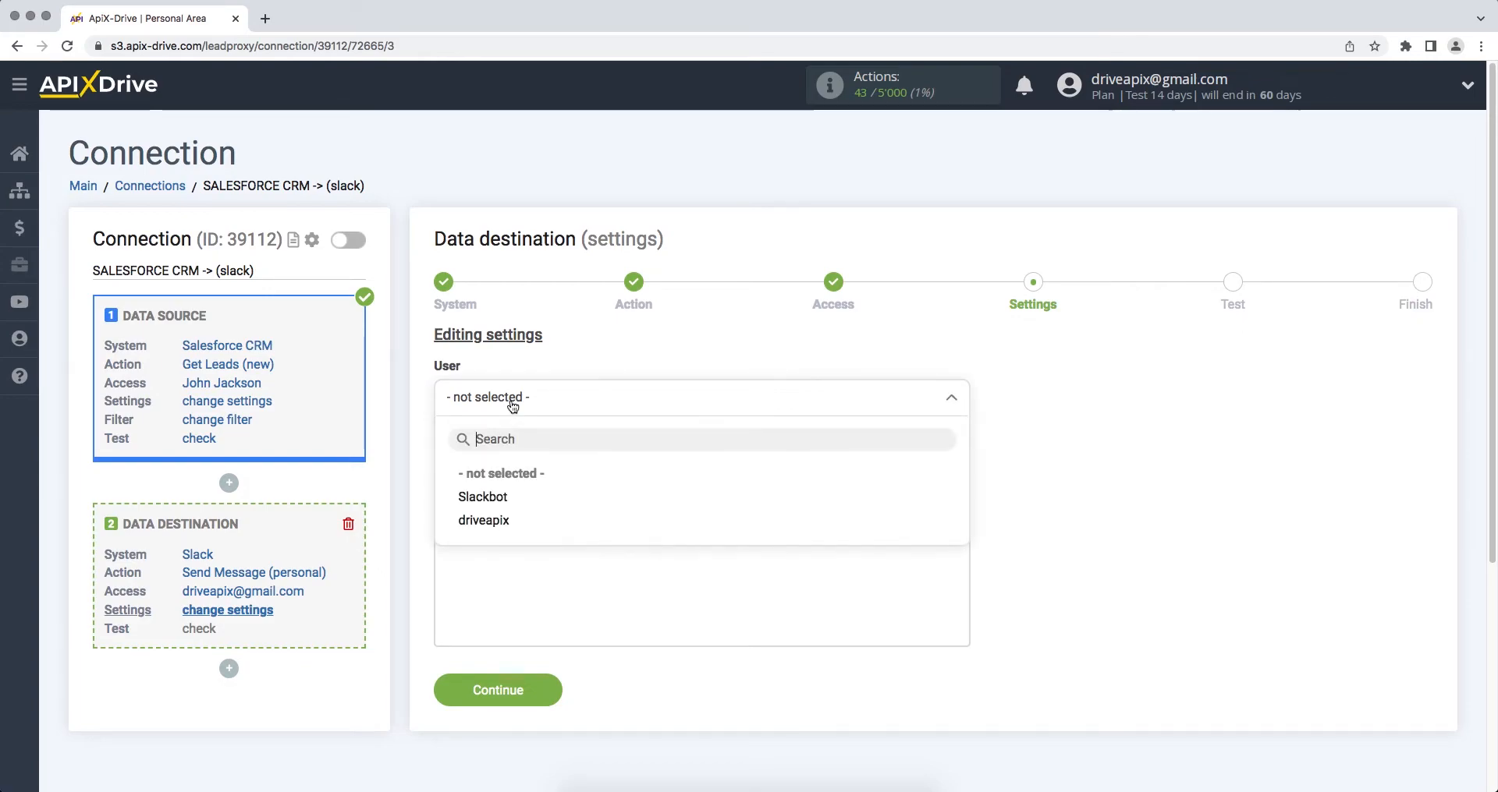
{"action": "left_click", "coordinate": [490, 519]}
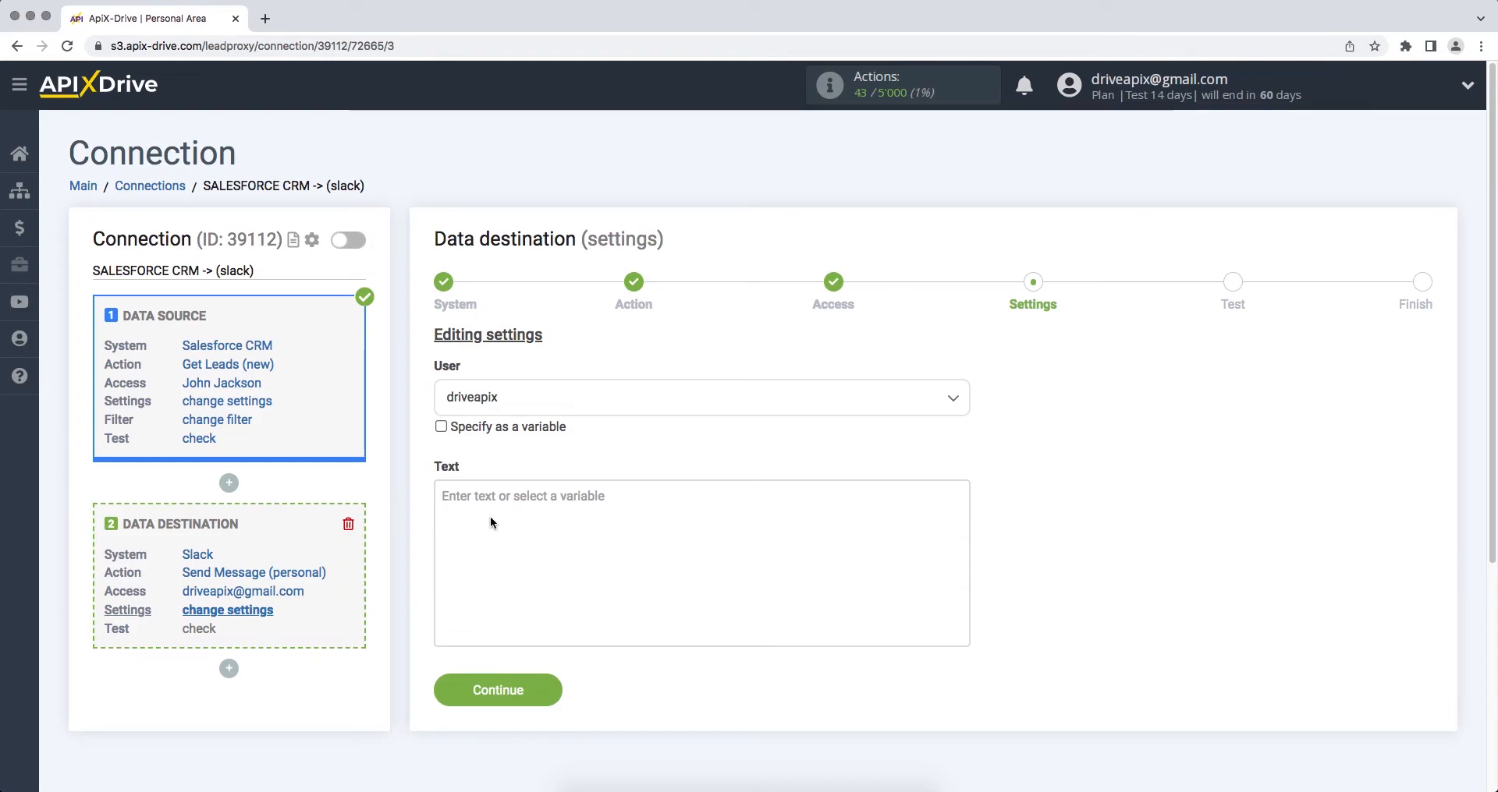
{"action": "left_click", "coordinate": [490, 516]}
{"action": "left_click_drag", "start_coordinate": [961, 472], "coordinate": [964, 552]}
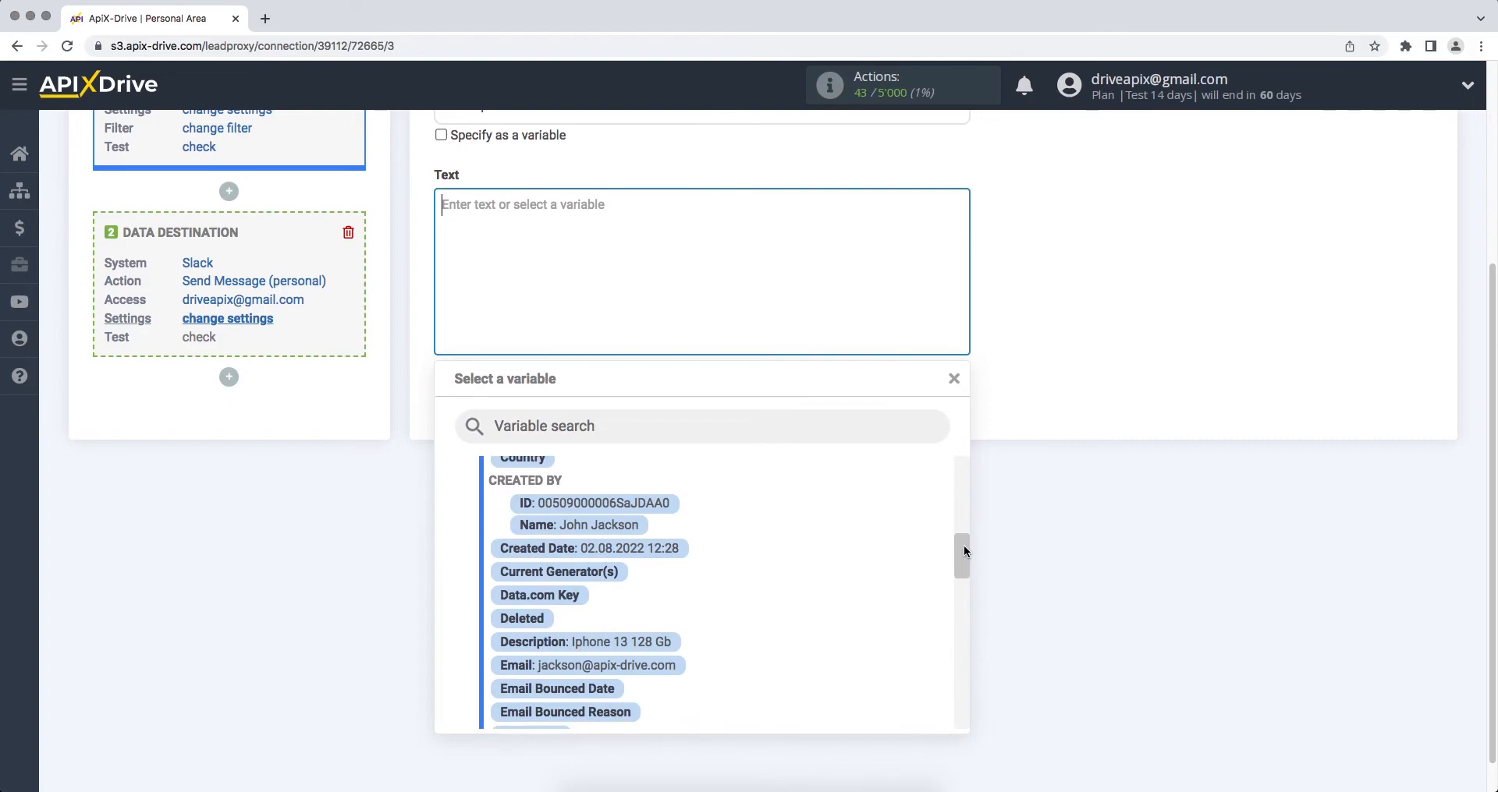
{"action": "left_click", "coordinate": [589, 548]}
{"action": "left_click", "coordinate": [443, 204]}
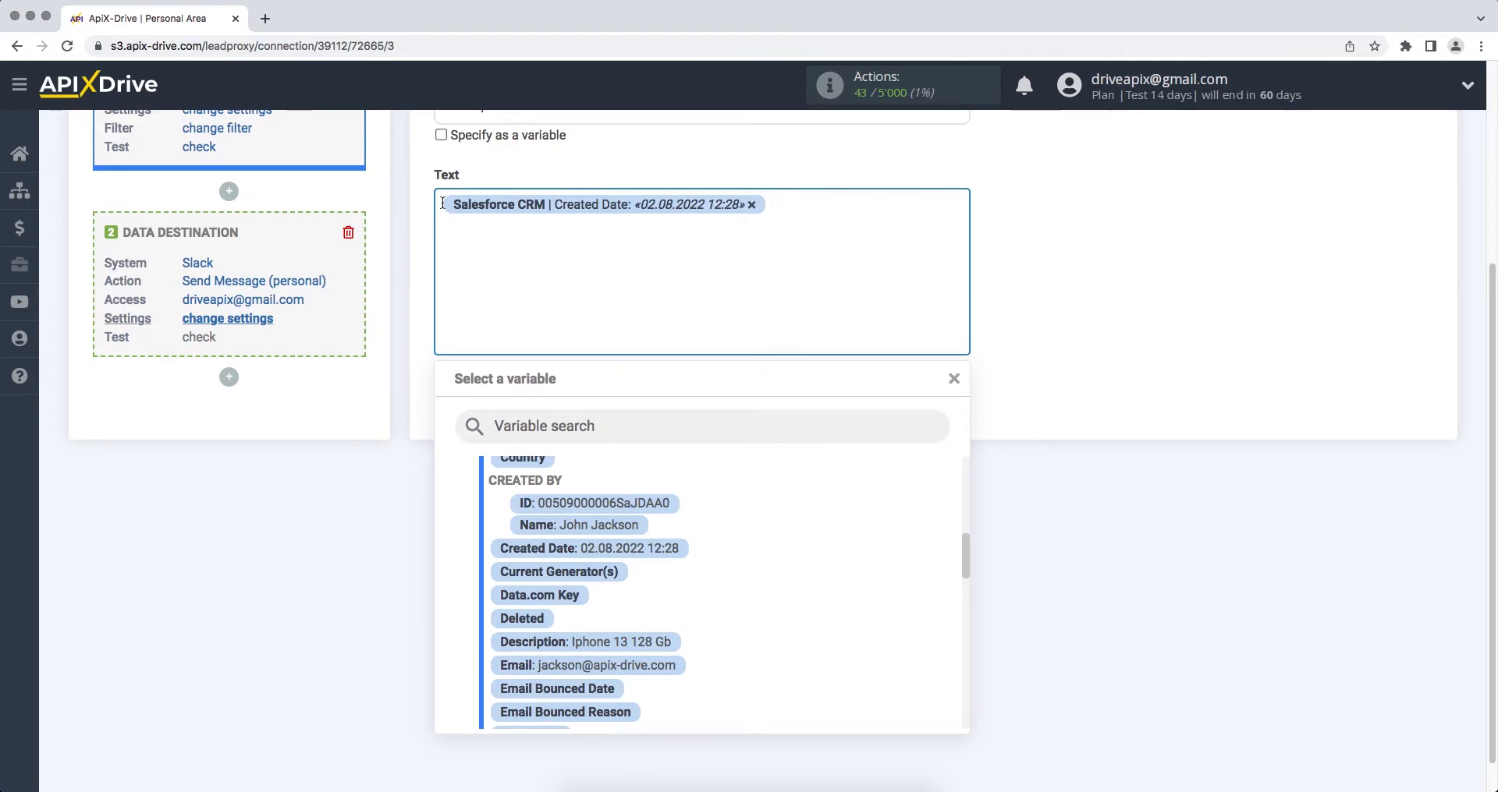
{"action": "type", "text": "New lead "}
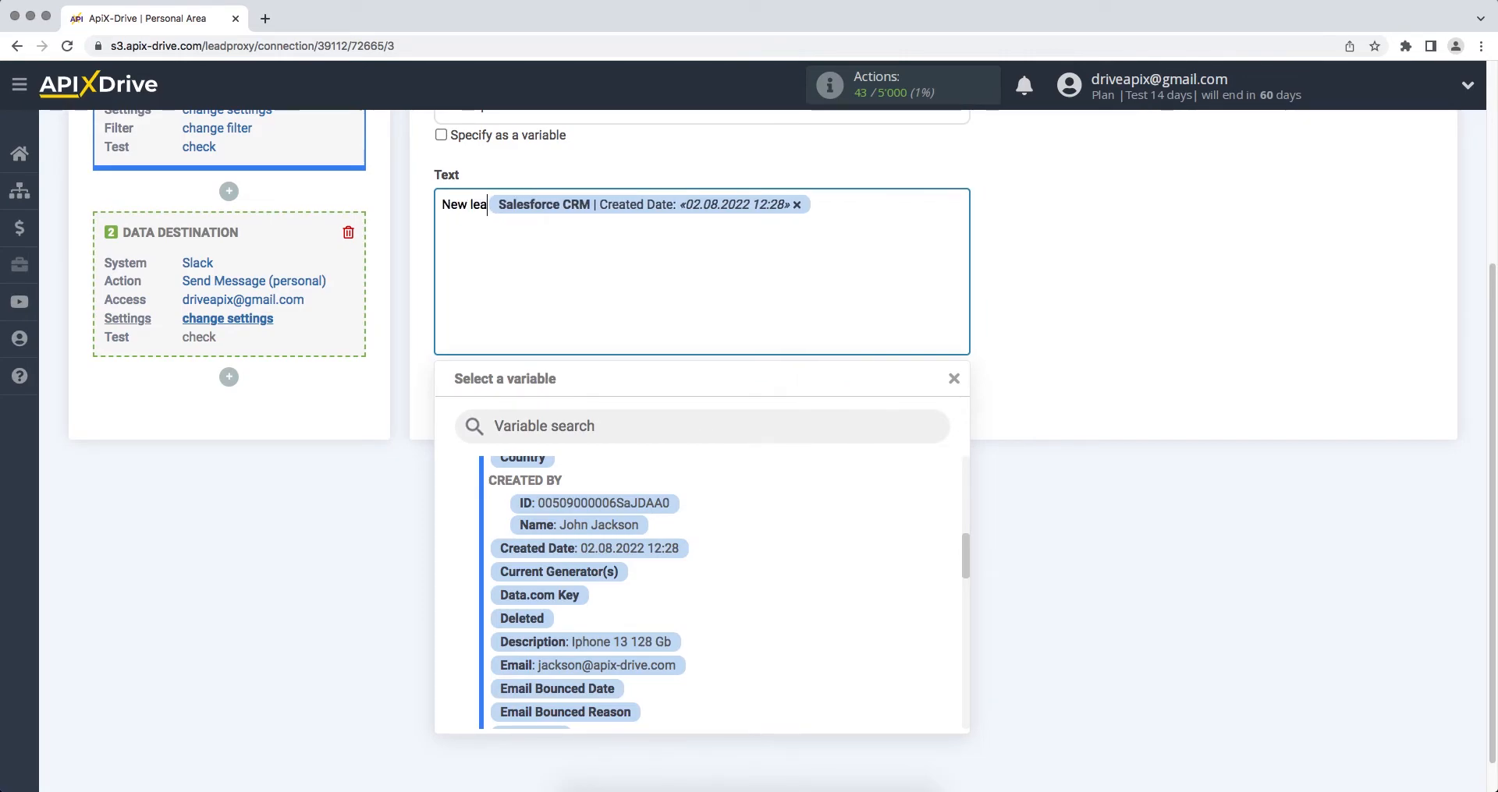
{"action": "type", "text": "from Salesfor"}
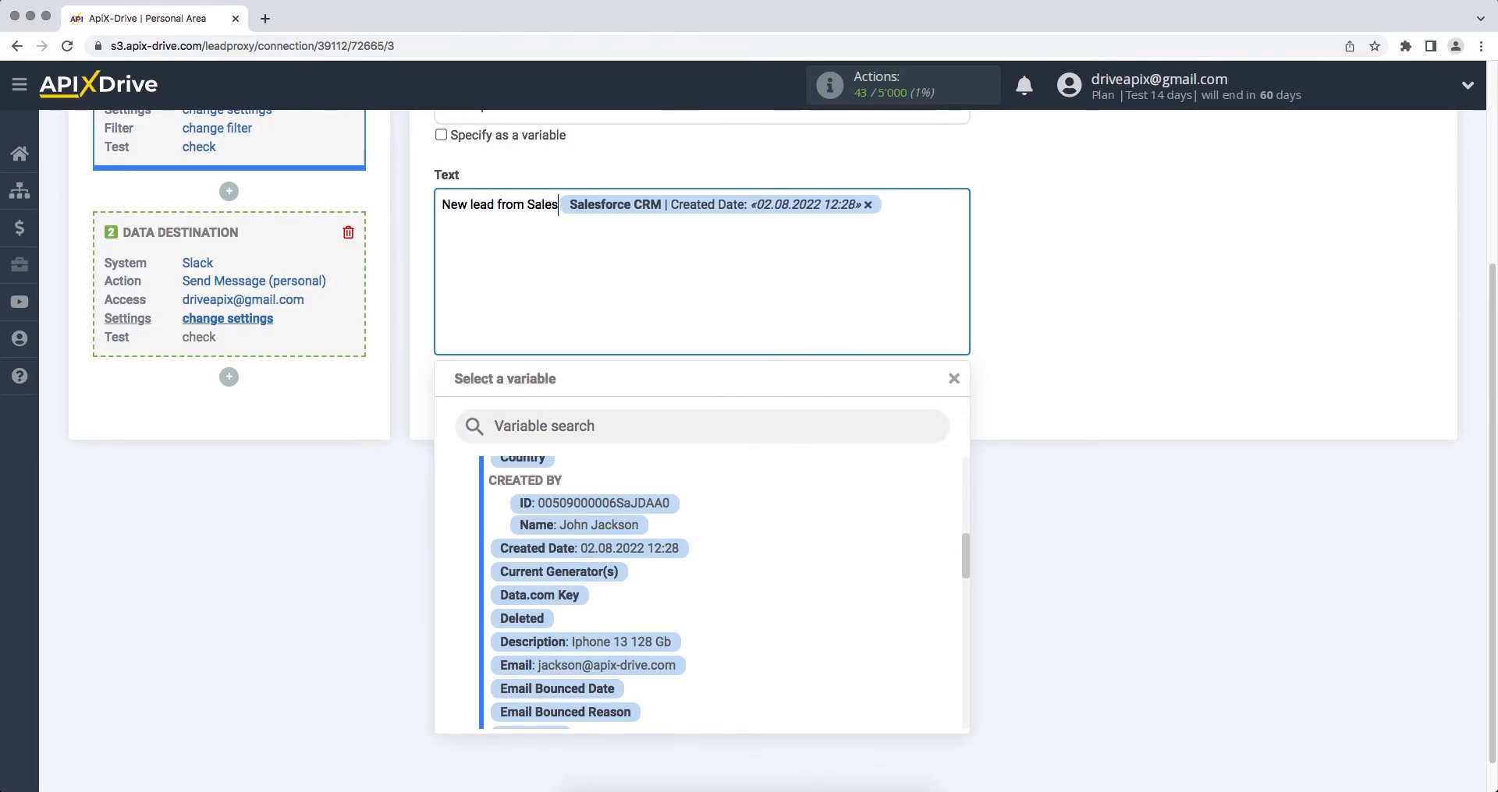
{"action": "type", "text": "ce CRM"}
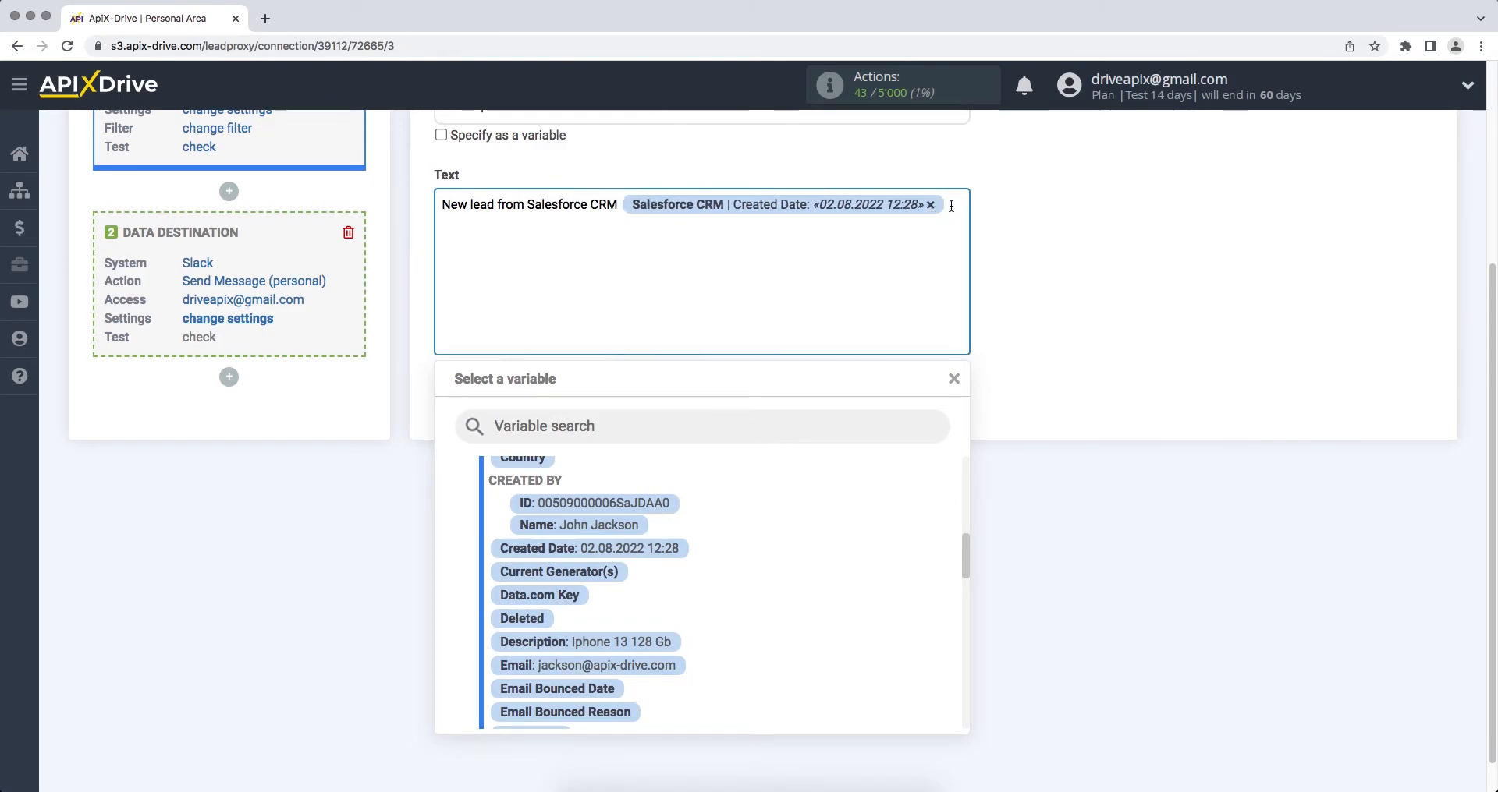
Step: Add a 'Name' line with the lead's Full Name variable and an 'Email' line with the lead's Email variable
{"action": "key", "text": "Return"}
{"action": "type", "text": "Name"}
{"action": "left_click_drag", "start_coordinate": [953, 551], "coordinate": [958, 585]}
{"action": "left_click", "coordinate": [636, 611]}
{"action": "key", "text": "Return"}
{"action": "type", "text": "Email"}
{"action": "left_click", "coordinate": [582, 315]}
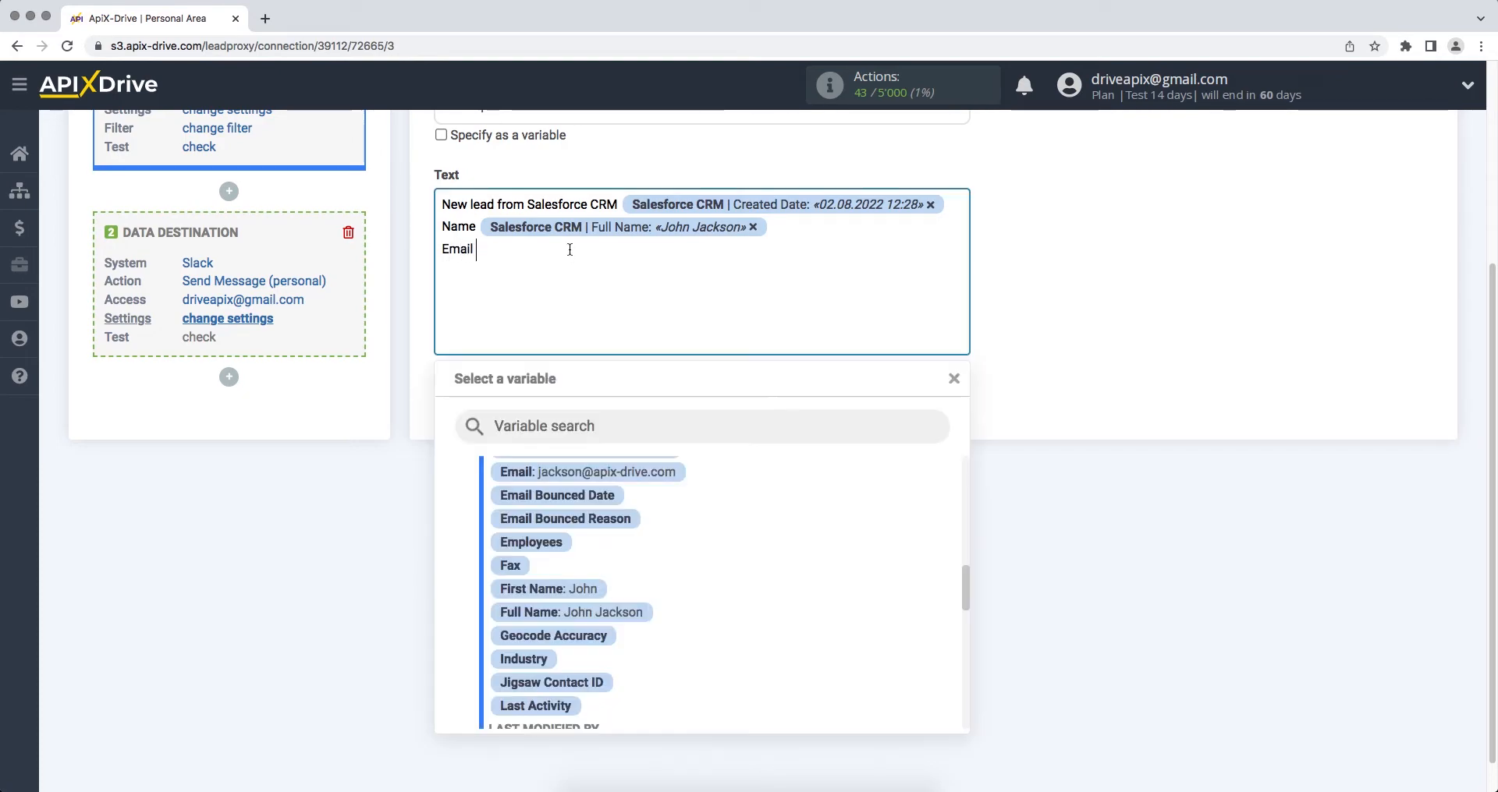
{"action": "left_click", "coordinate": [636, 473]}
Step: Add a 'Phone' line with the Phone variable and a 'Product' line with the Description variable
{"action": "key", "text": "Return"}
{"action": "type", "text": "Phone"}
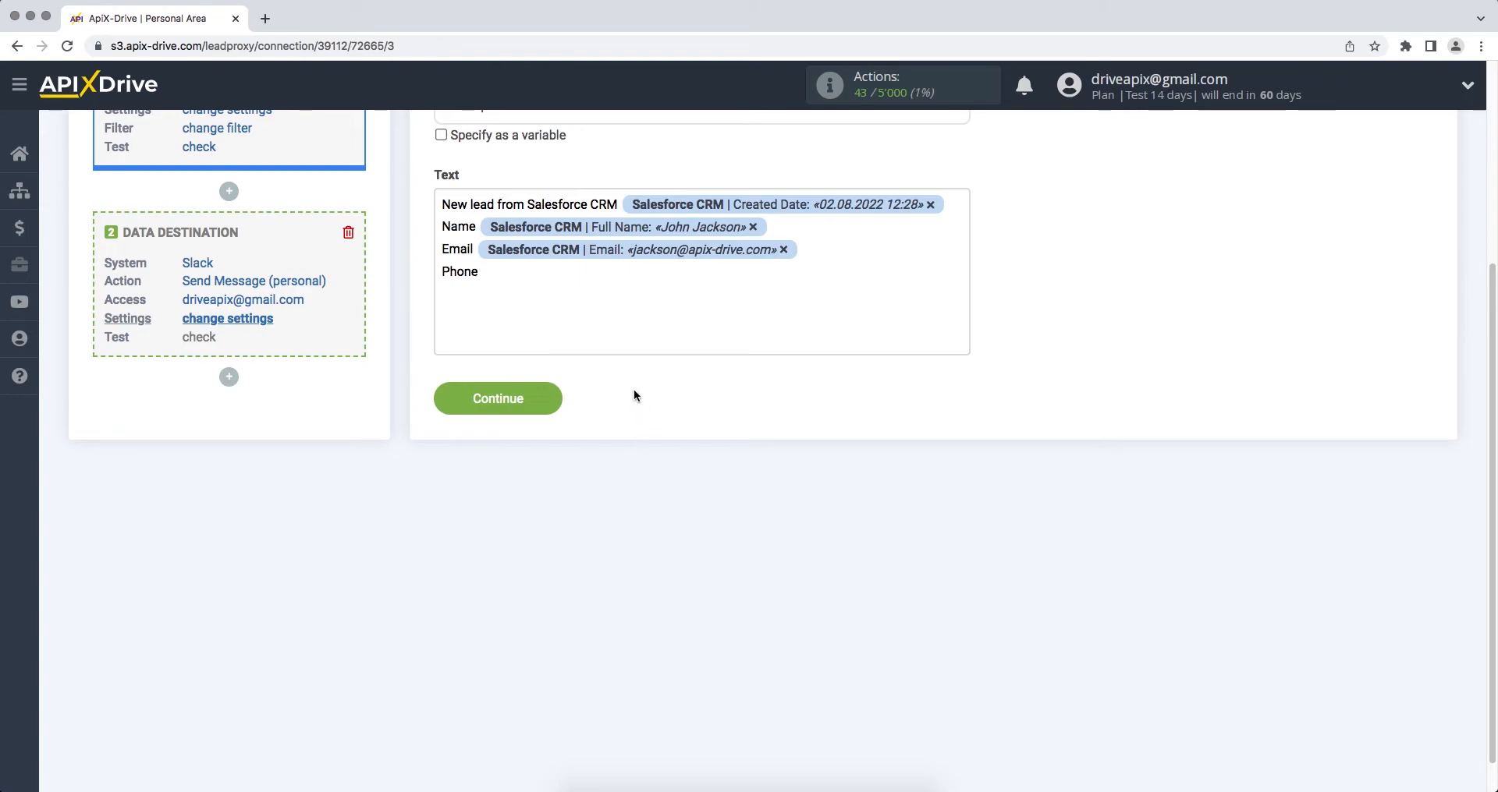
{"action": "left_click", "coordinate": [551, 274]}
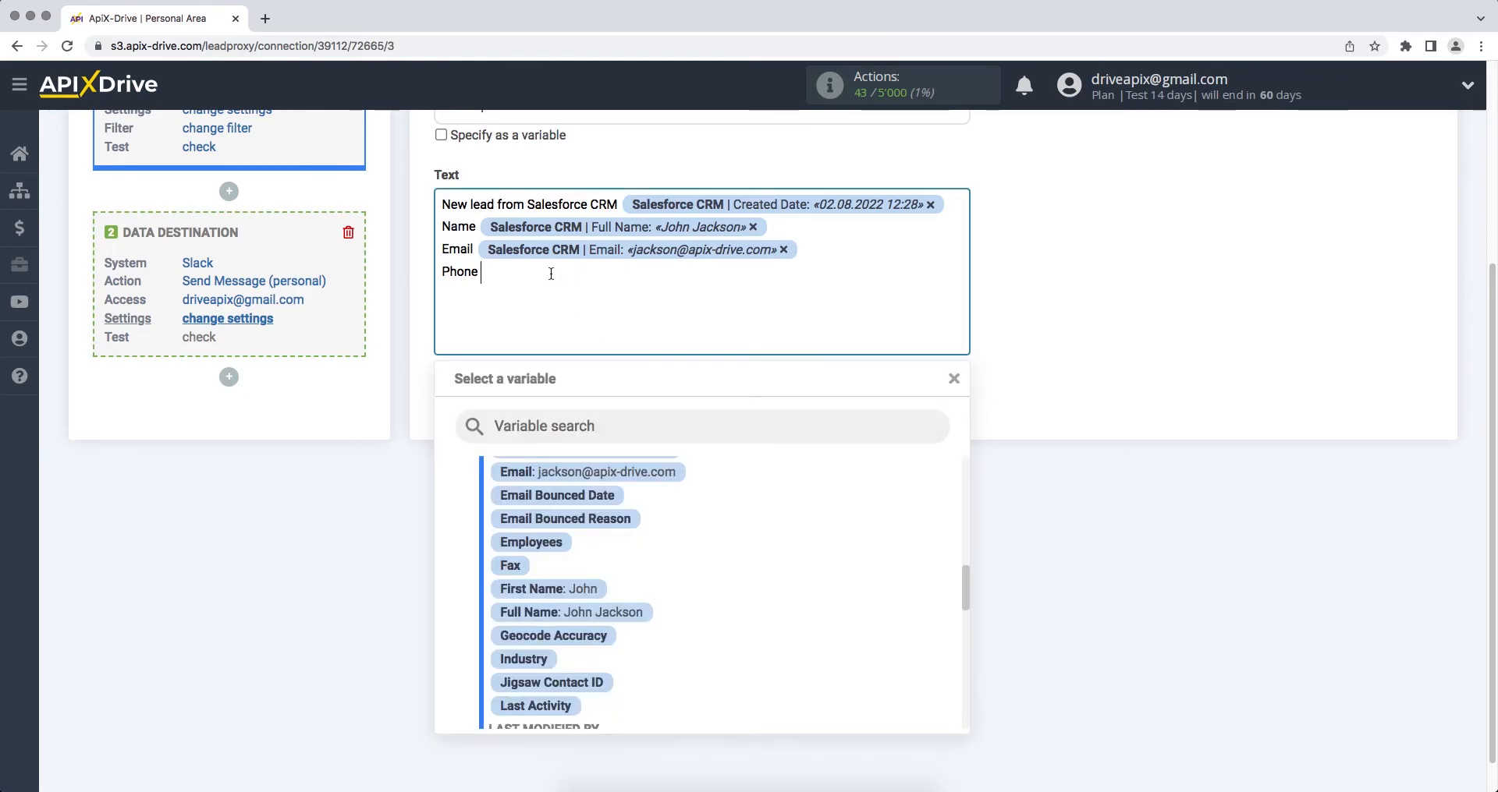
{"action": "left_click_drag", "start_coordinate": [954, 585], "coordinate": [961, 659]}
{"action": "left_click", "coordinate": [577, 639]}
{"action": "key", "text": "Return"}
{"action": "type", "text": "Product"}
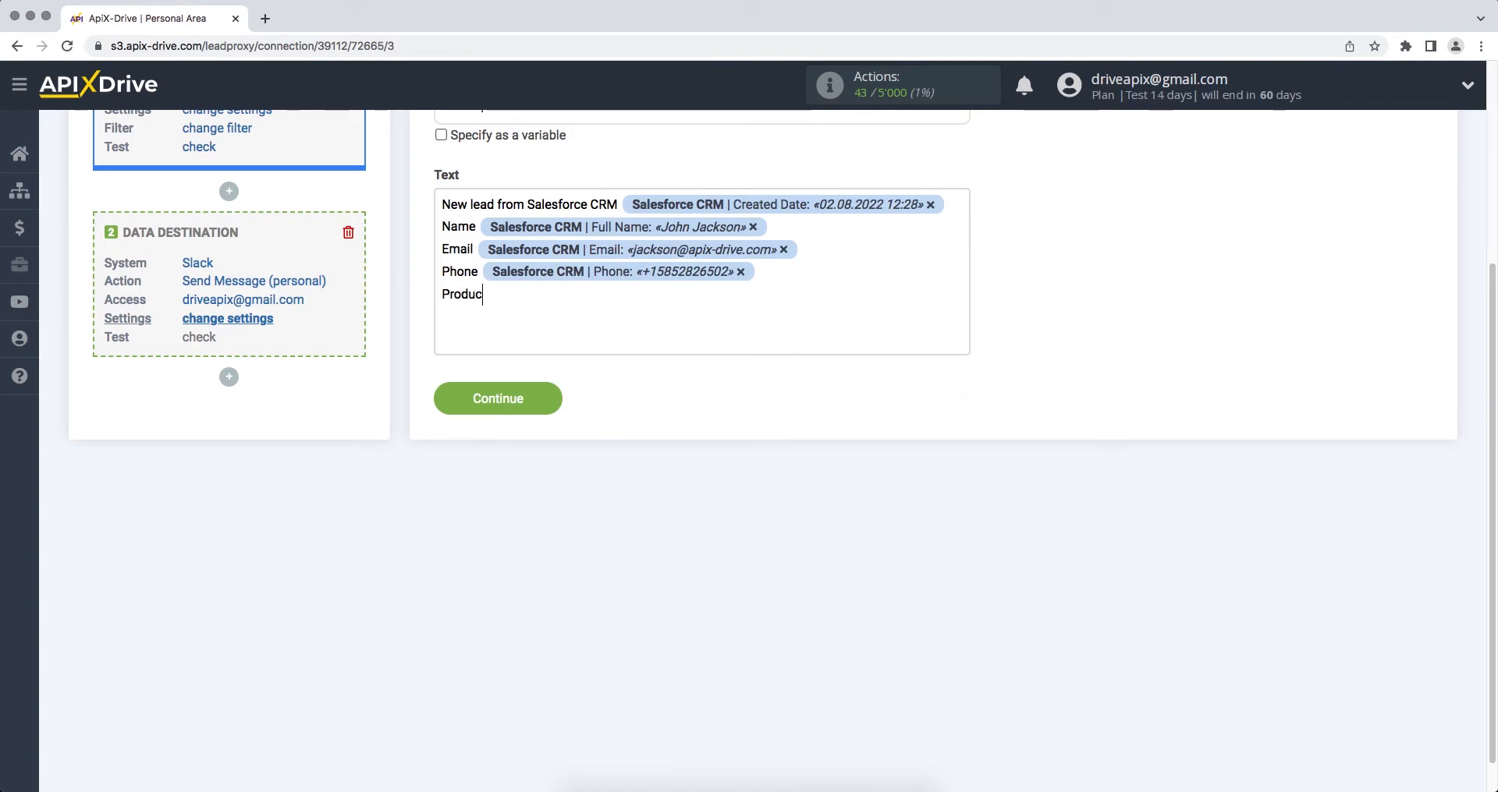
{"action": "left_click", "coordinate": [533, 290]}
{"action": "left_click_drag", "start_coordinate": [966, 659], "coordinate": [961, 567]}
{"action": "left_click", "coordinate": [665, 536]}
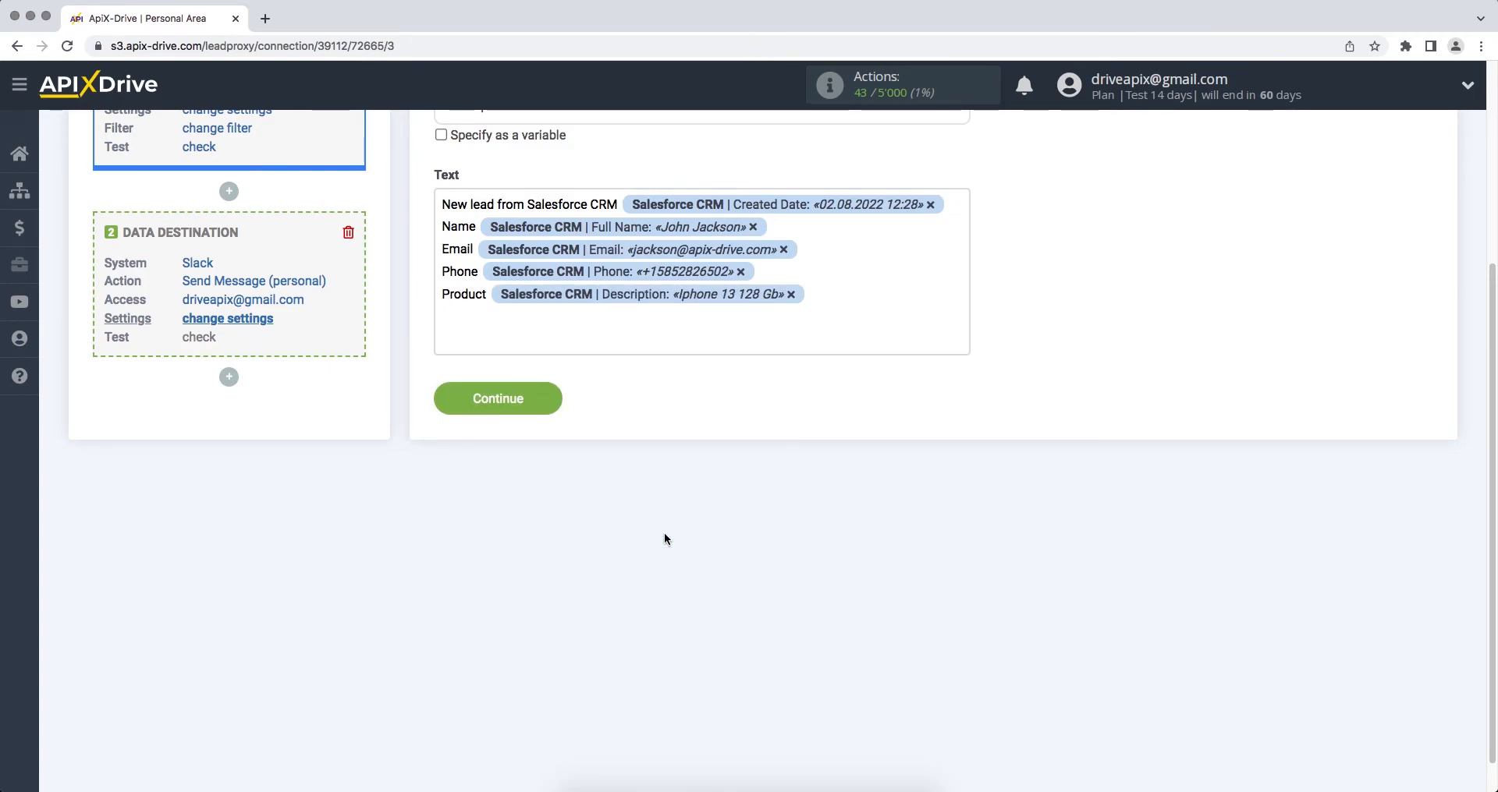
Step: Save the message settings and send test data to Slack
{"action": "left_click", "coordinate": [446, 407]}
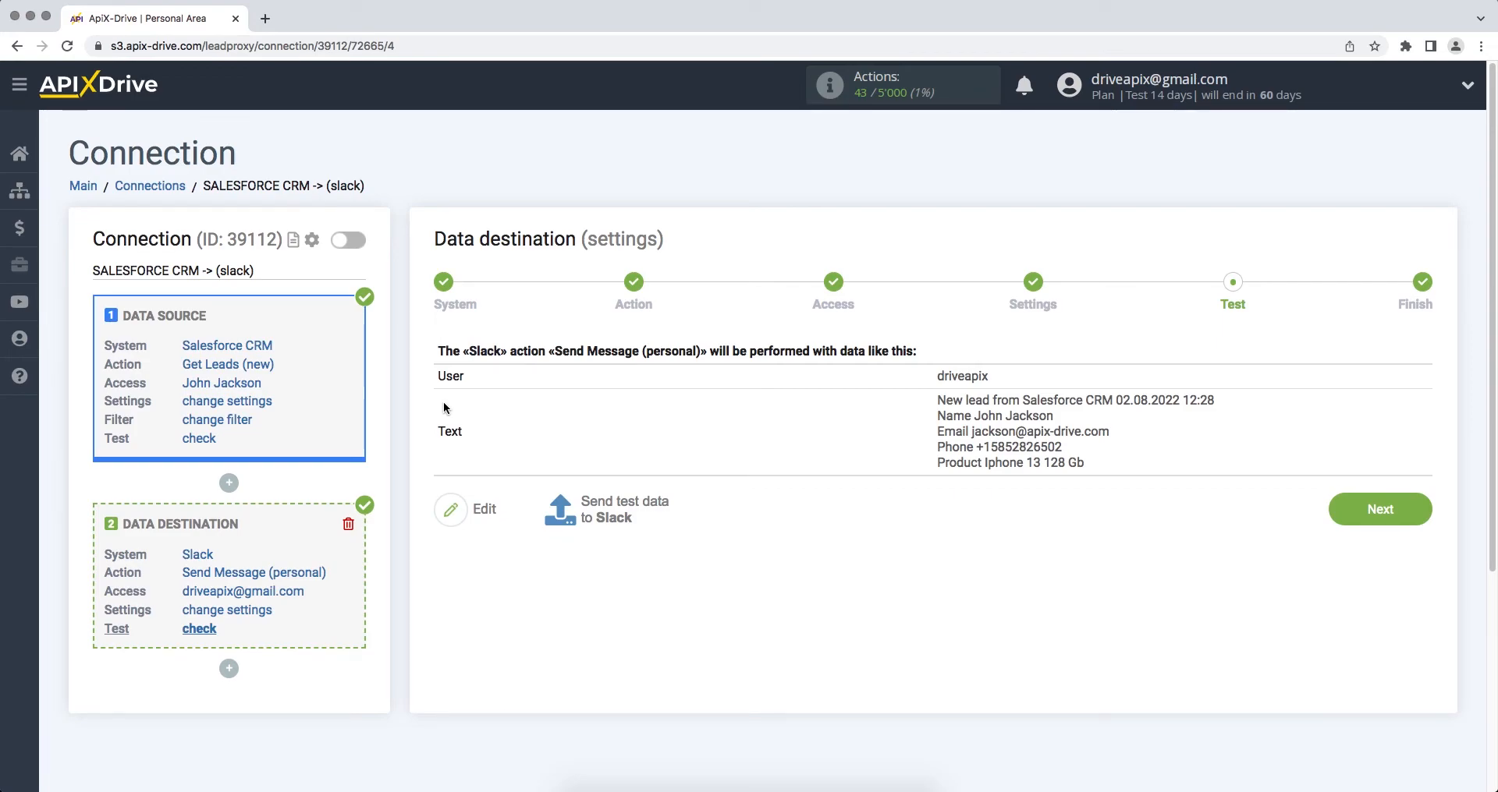
{"action": "left_click", "coordinate": [592, 513]}
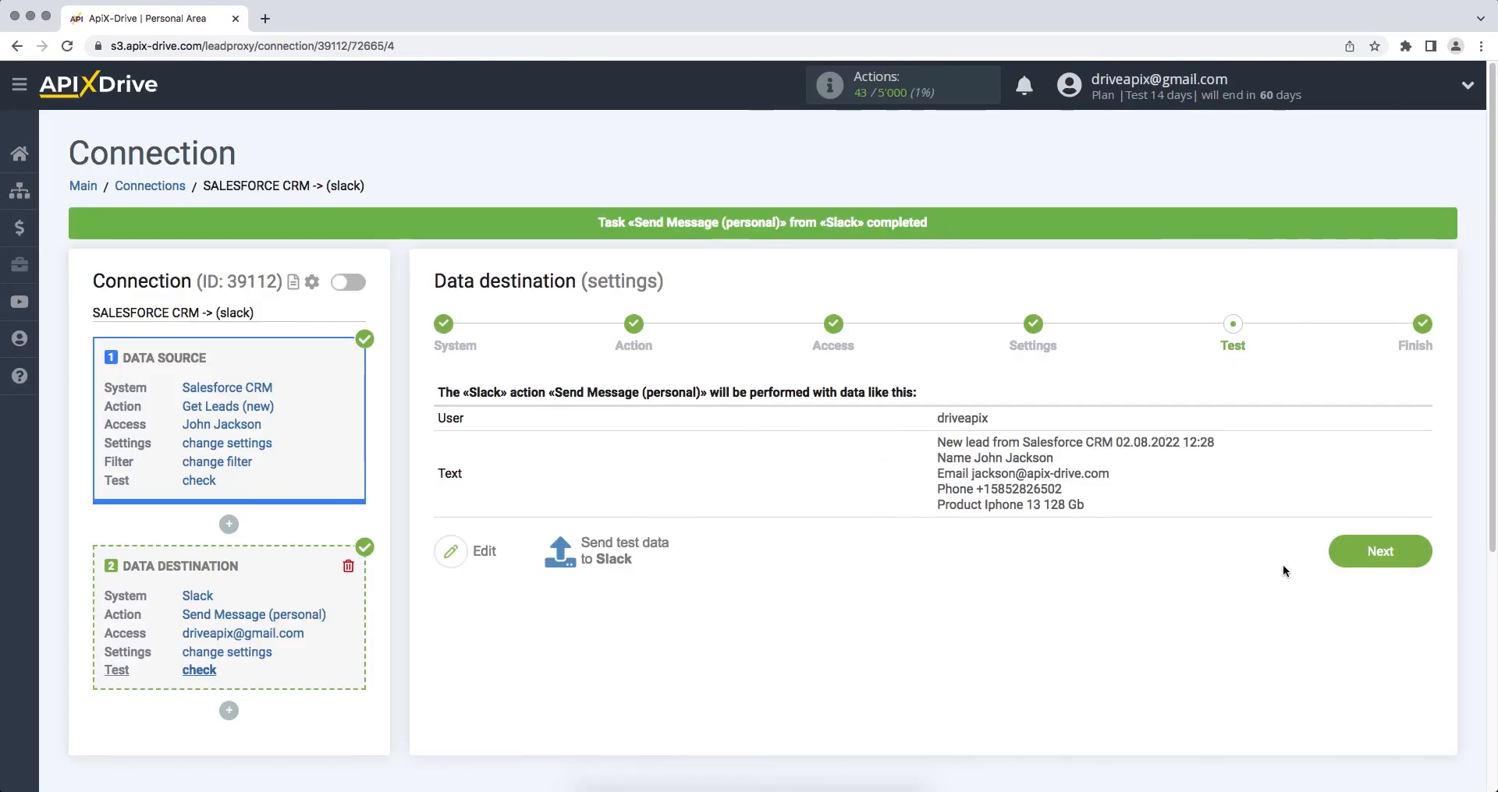
Step: Finish the destination setup and enable auto-update for the connection
{"action": "left_click", "coordinate": [1335, 554]}
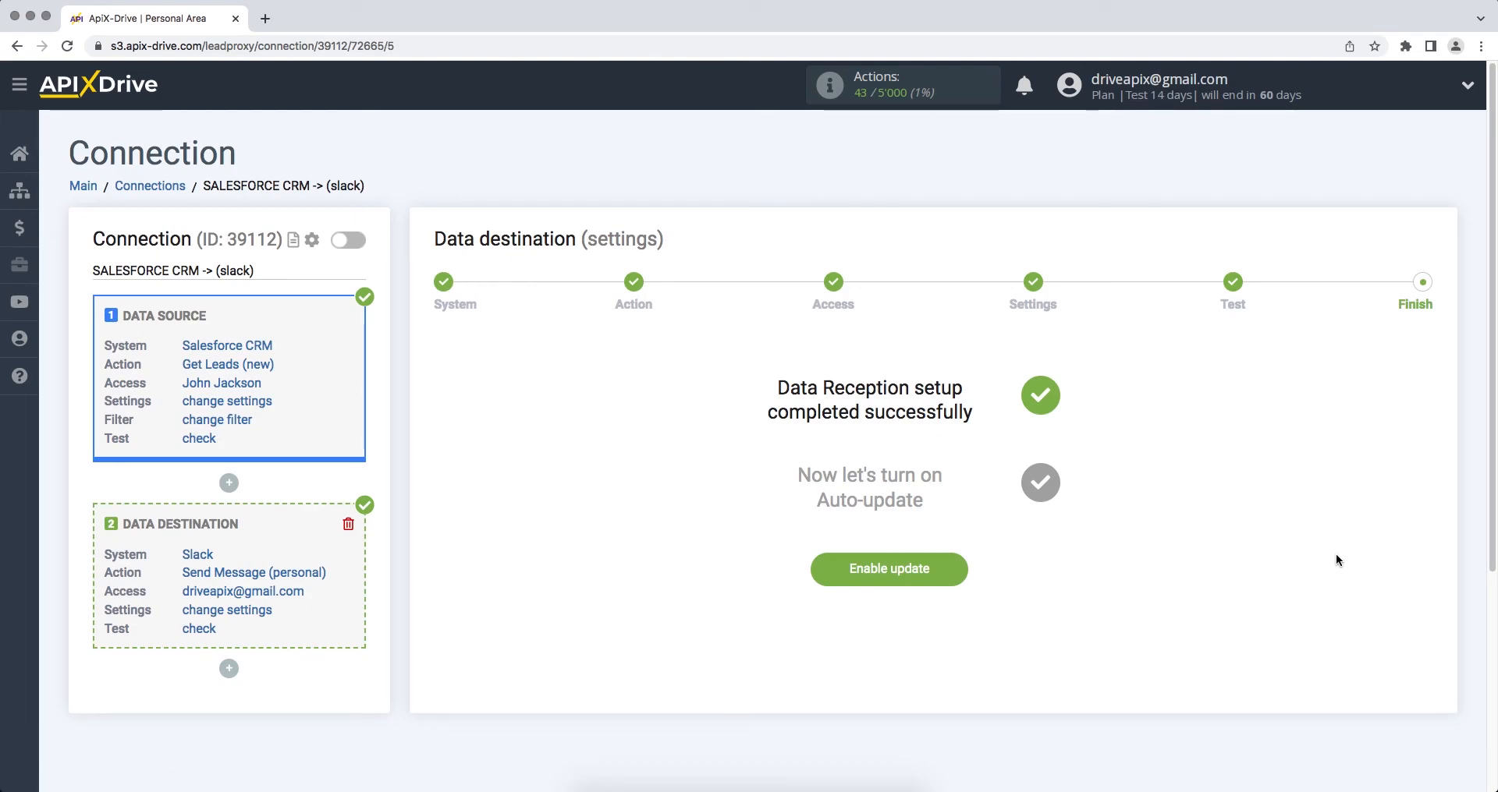
{"action": "left_click", "coordinate": [813, 581]}
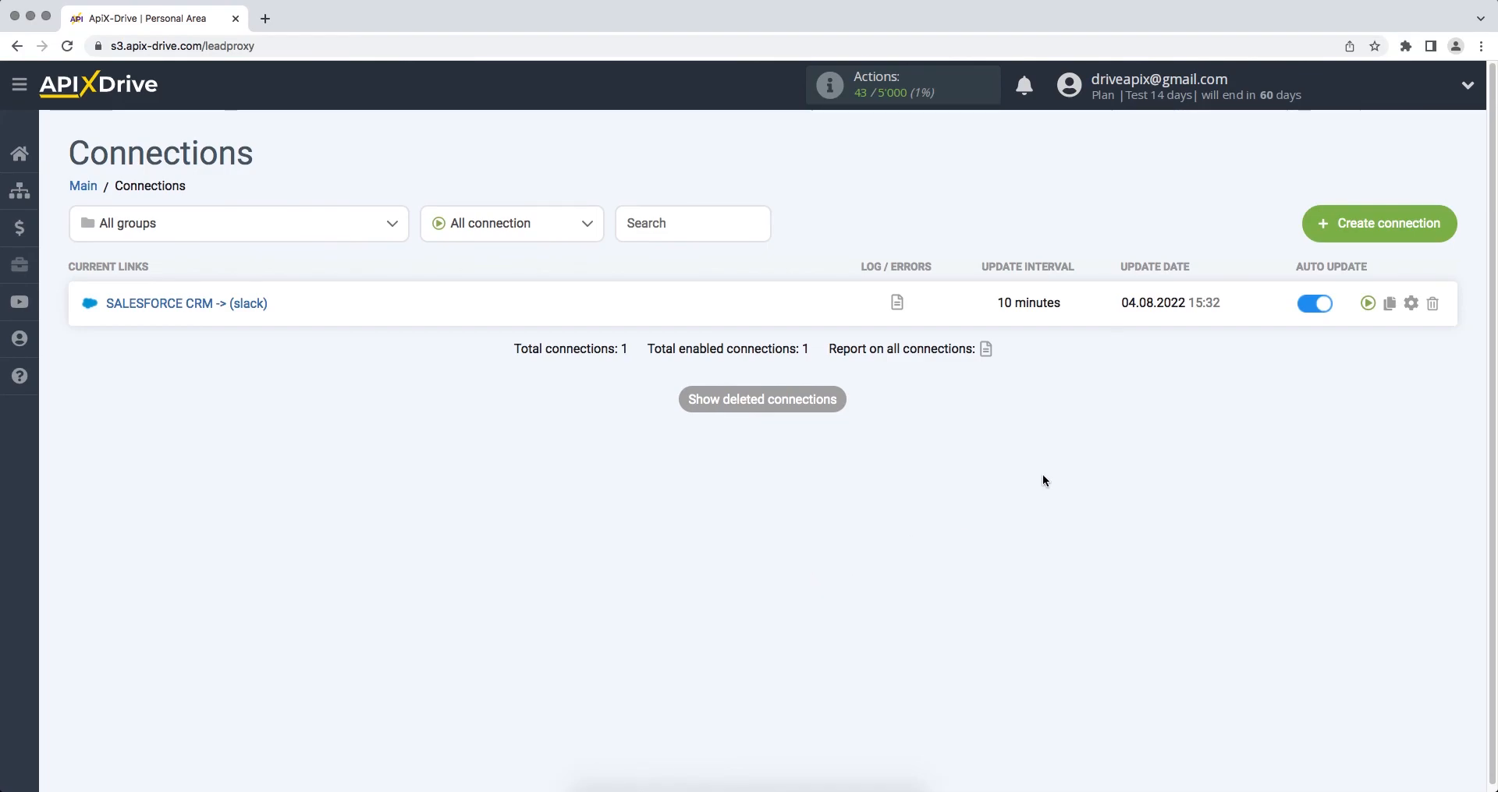
Step: Set the connection's update interval to 5 minutes and save the connection setup
{"action": "left_click", "coordinate": [1411, 304]}
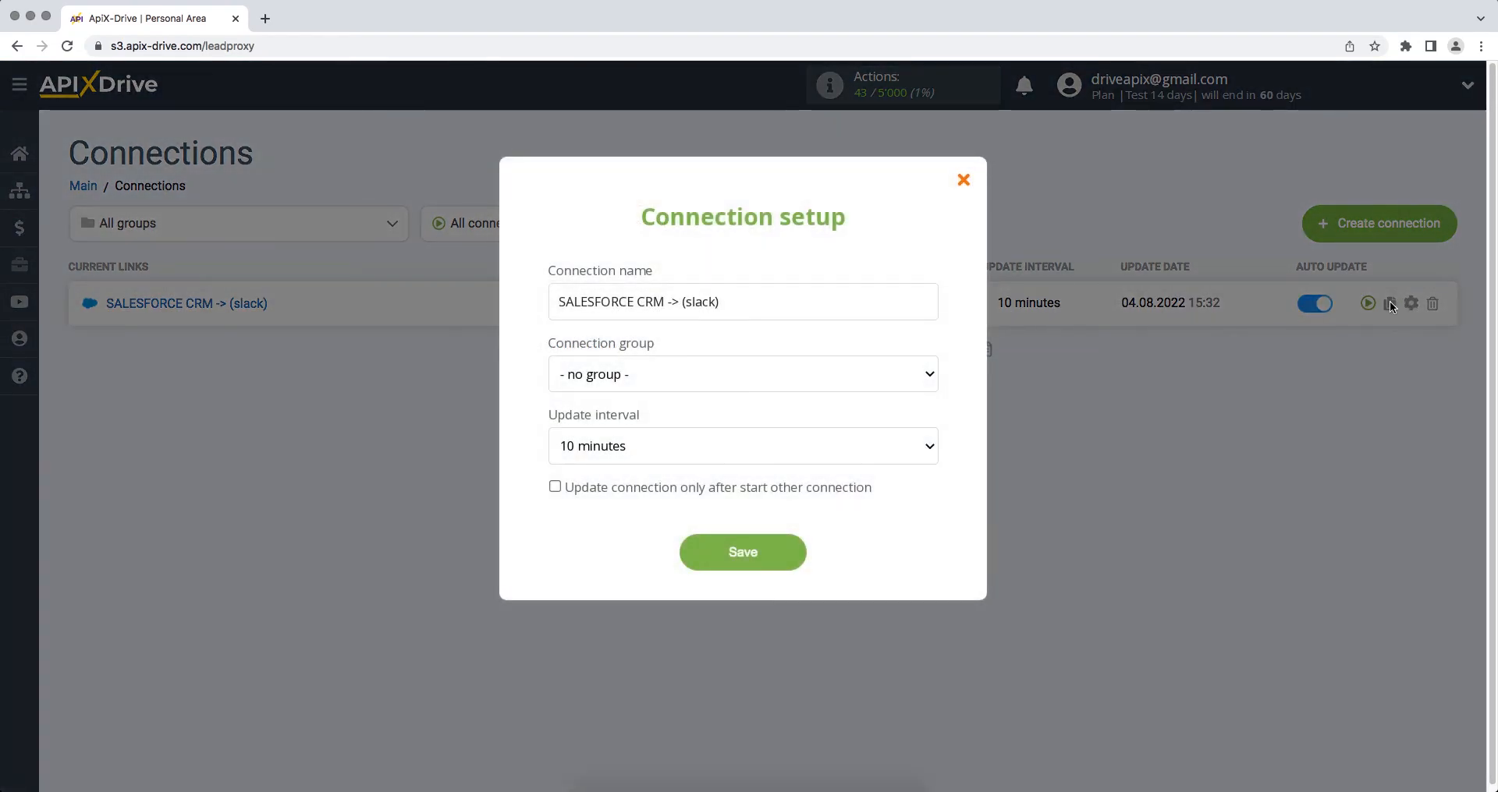
{"action": "left_click", "coordinate": [926, 454]}
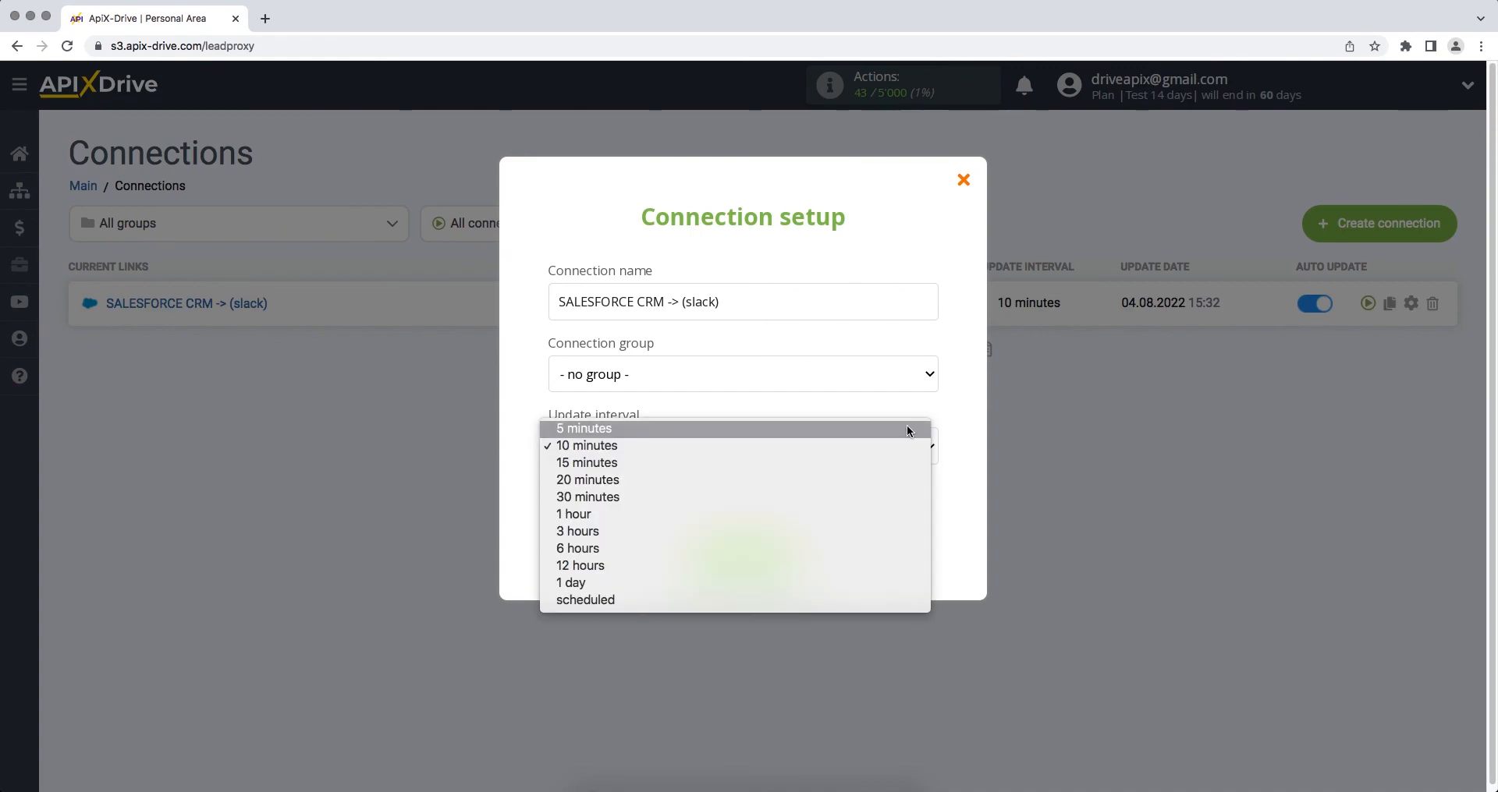
{"action": "left_click", "coordinate": [907, 426]}
{"action": "left_click", "coordinate": [702, 552]}
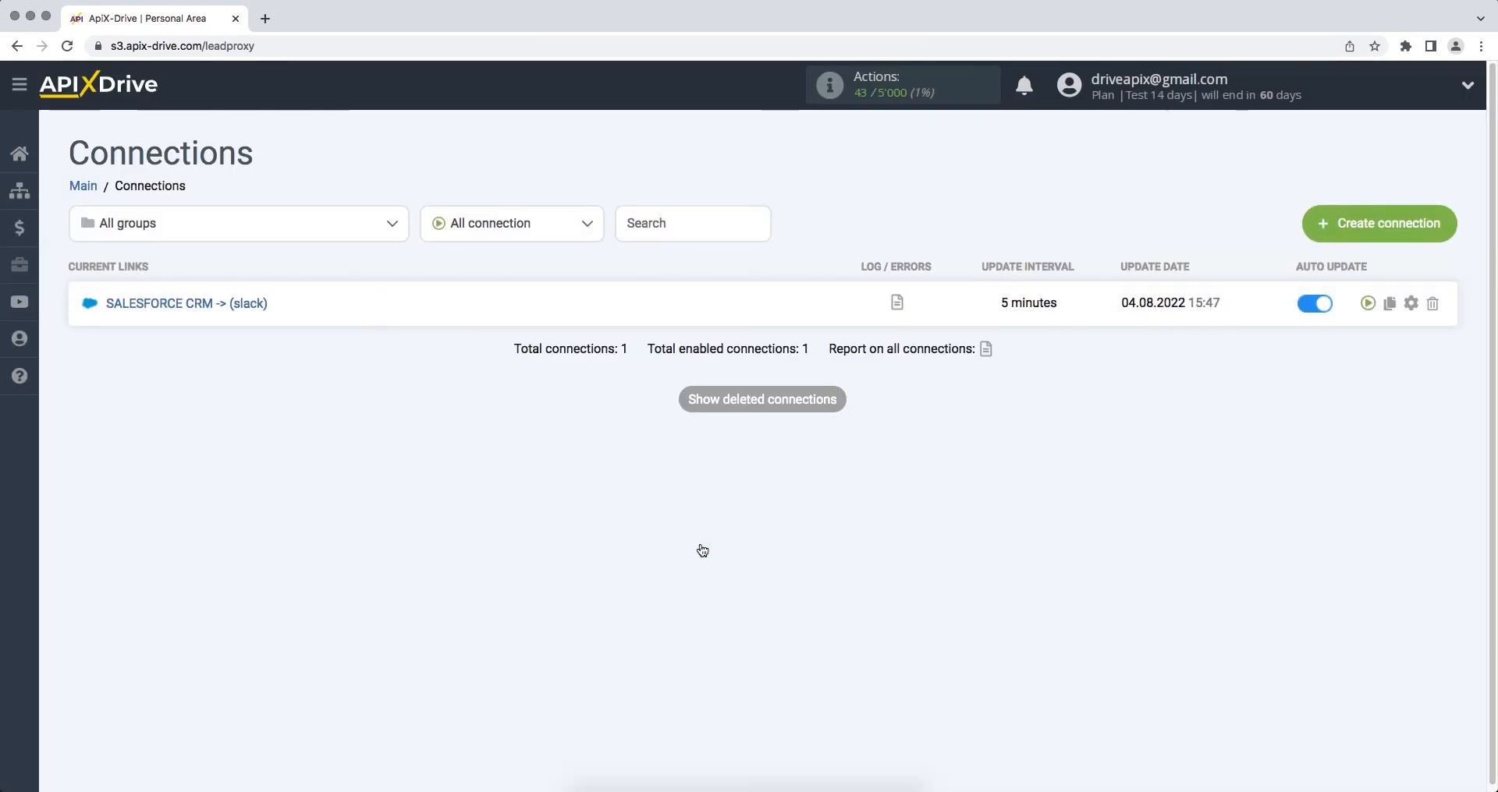